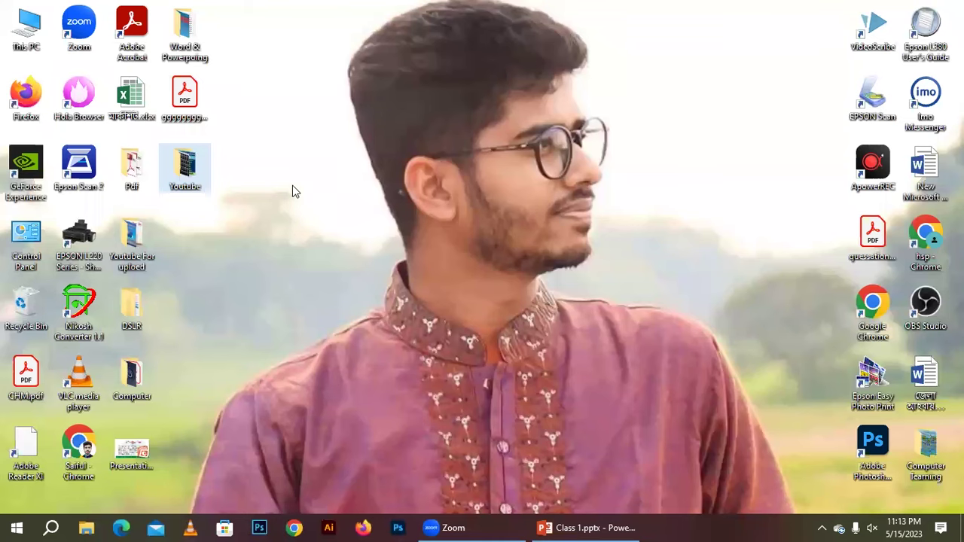
pyautogui.moveTo(289, 143); pyautogui.dragTo(532, 342)
pyautogui.moveTo(3, 3); pyautogui.dragTo(905, 499)
pyautogui.click(599, 276)
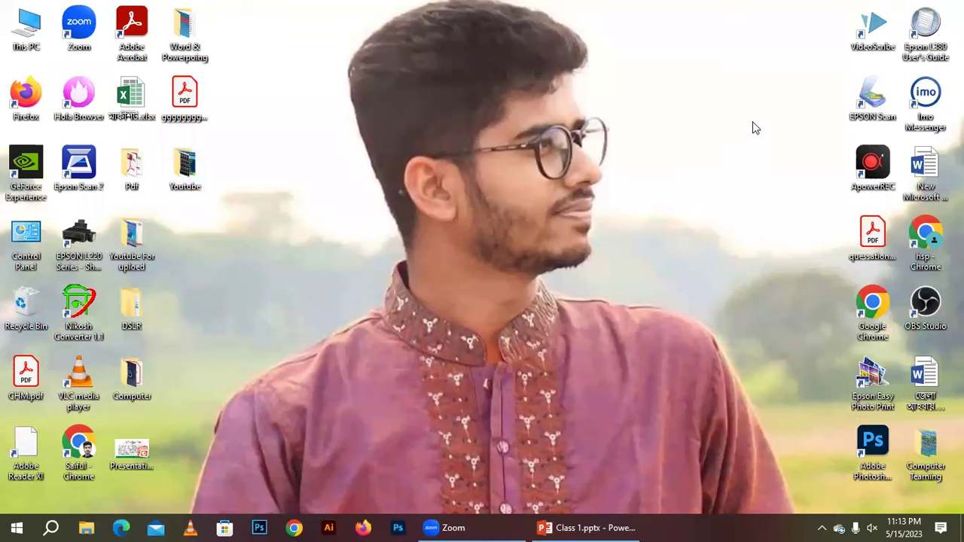
# Create a new folder on the desktop and name it "college computer"
pyautogui.rightClick(726, 70)
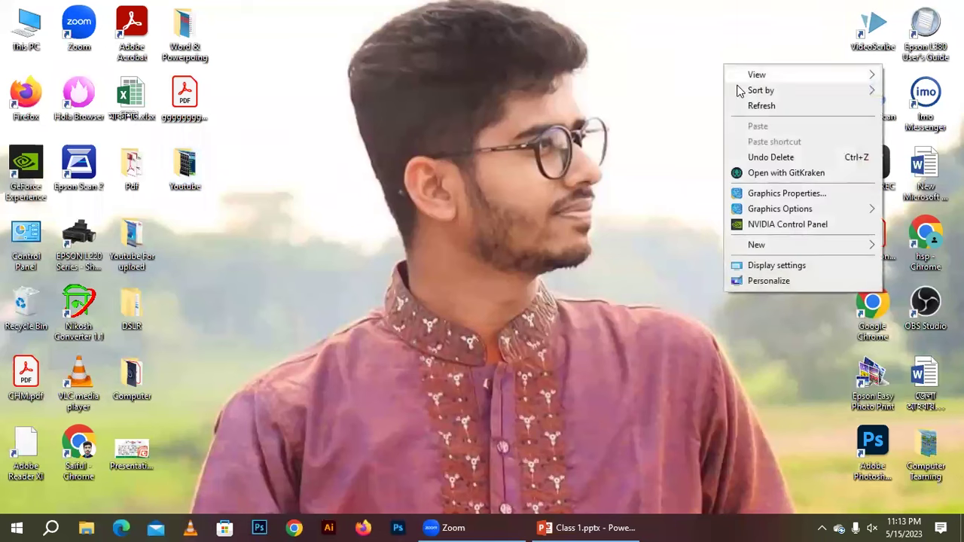
pyautogui.moveTo(770, 248)
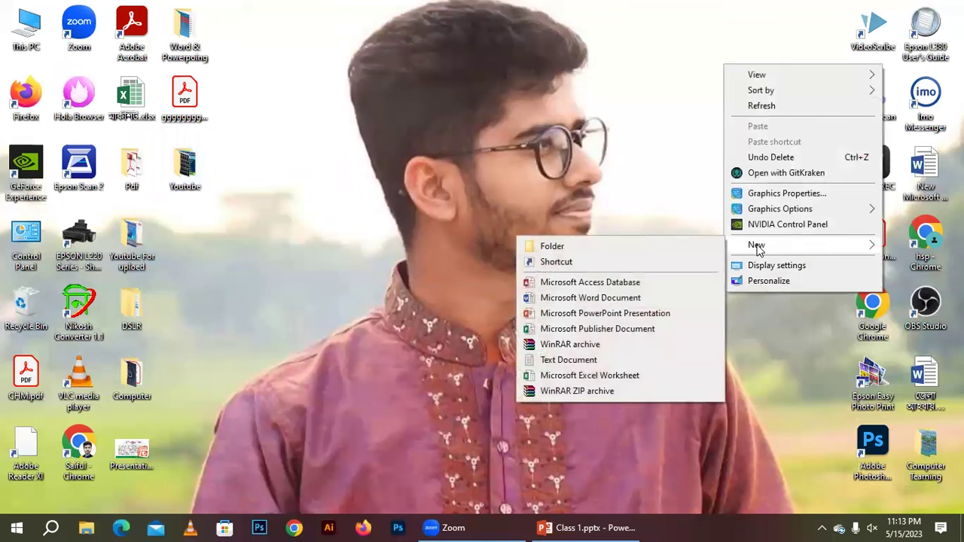
pyautogui.click(552, 246)
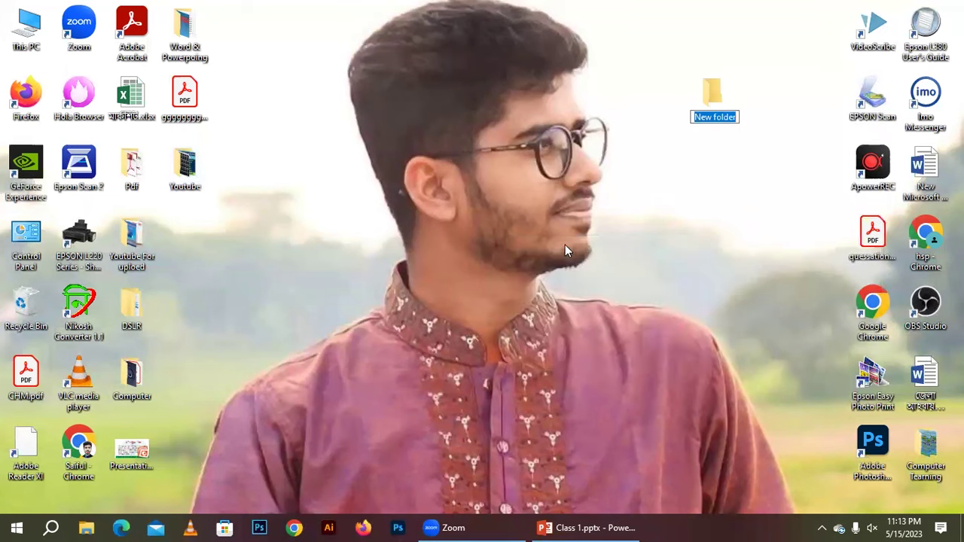
pyautogui.click(716, 119)
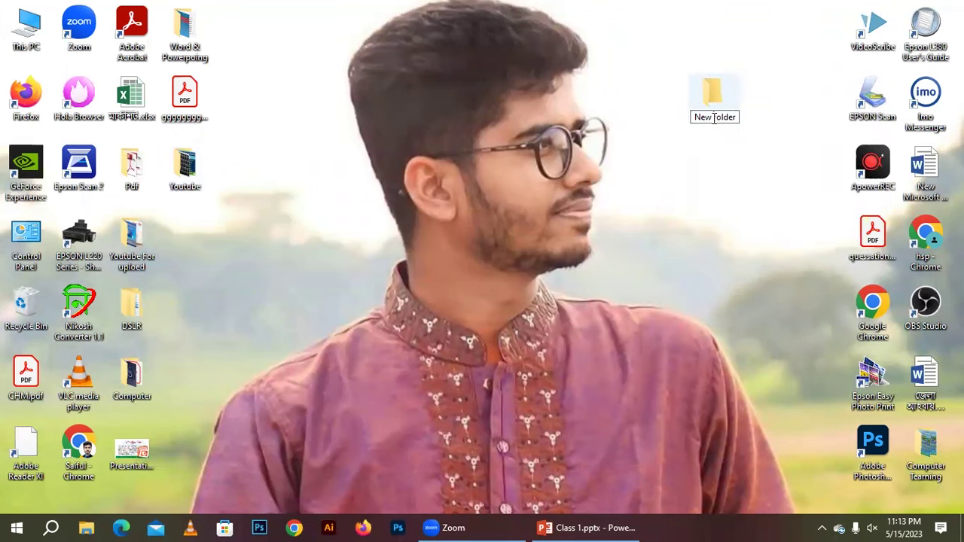
pyautogui.moveTo(694, 117)
pyautogui.mouseDown()
pyautogui.moveTo(737, 116)
pyautogui.moveTo(695, 117)
pyautogui.mouseUp()
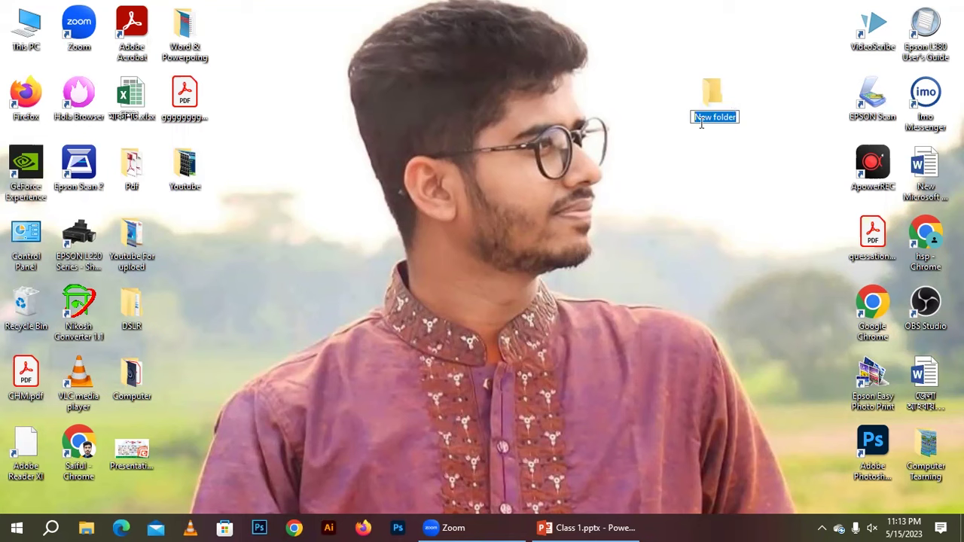
pyautogui.write('col')
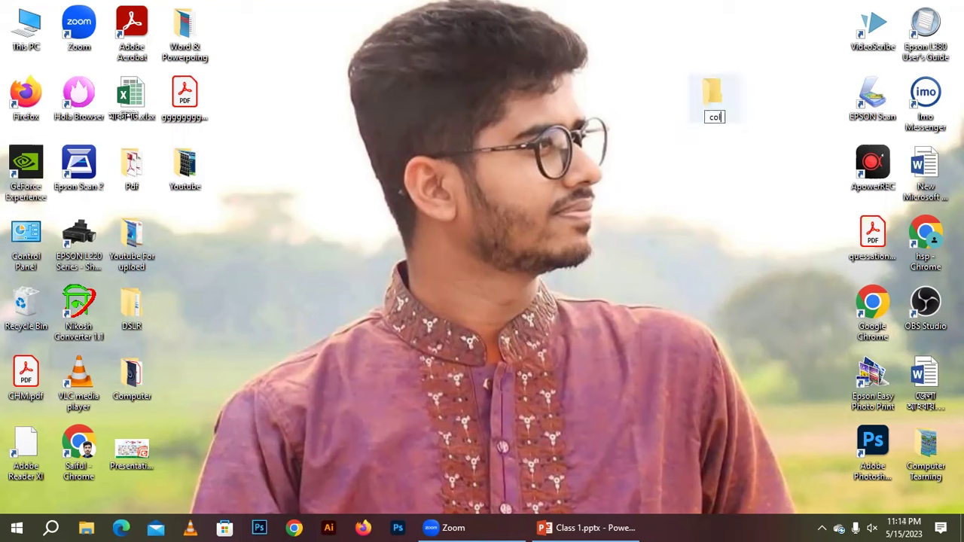
pyautogui.write('lege comput')
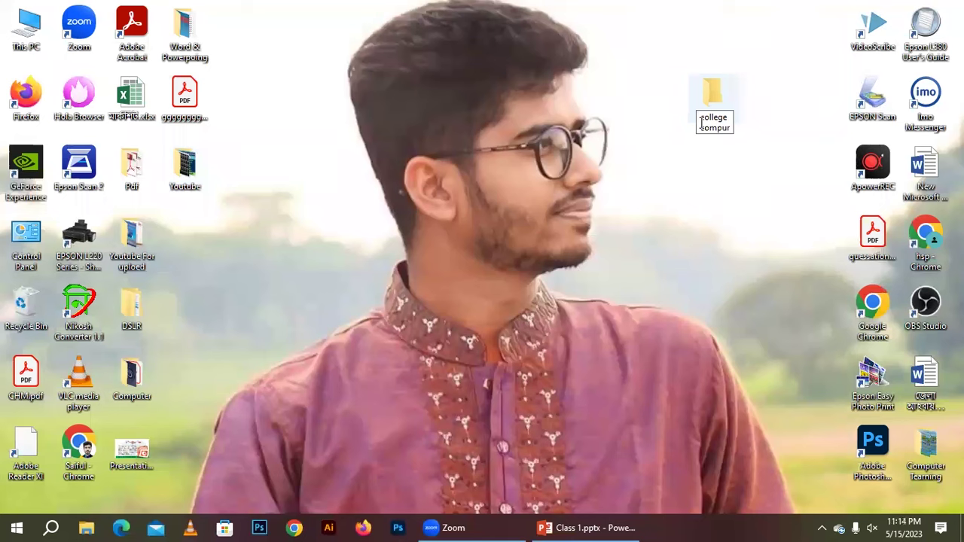
pyautogui.press('BackSpace')
pyautogui.press('BackSpace')
pyautogui.press('BackSpace')
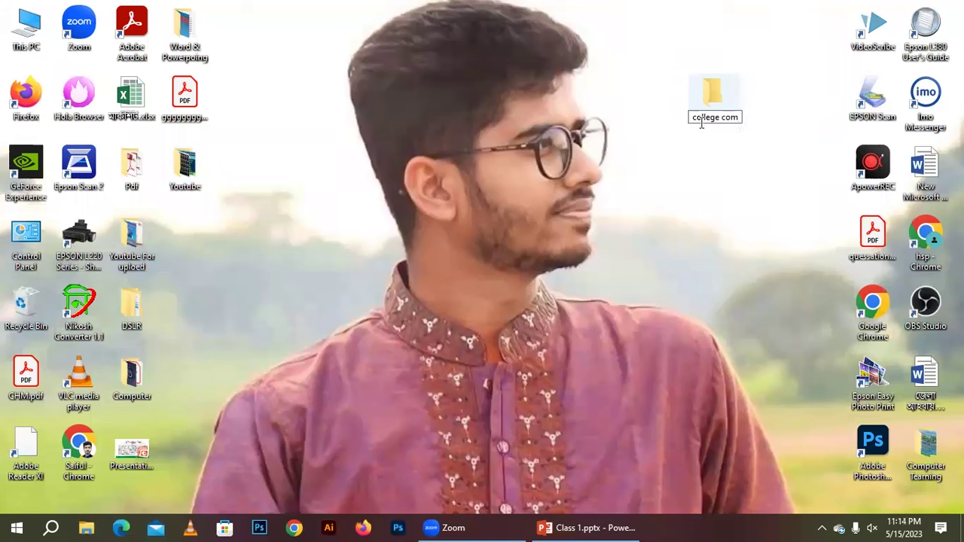
pyautogui.write('puter')
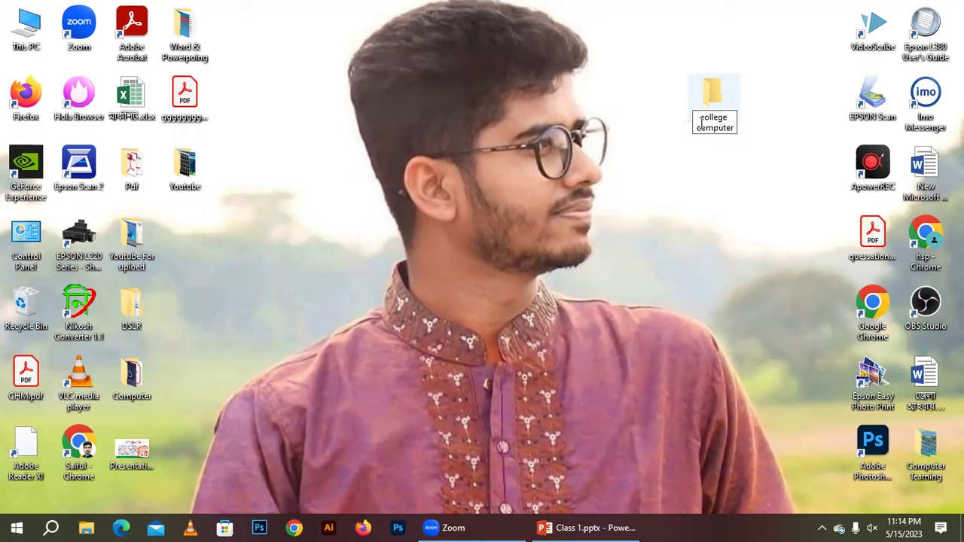
pyautogui.press('Return')
pyautogui.moveTo(708, 97); pyautogui.dragTo(740, 94)
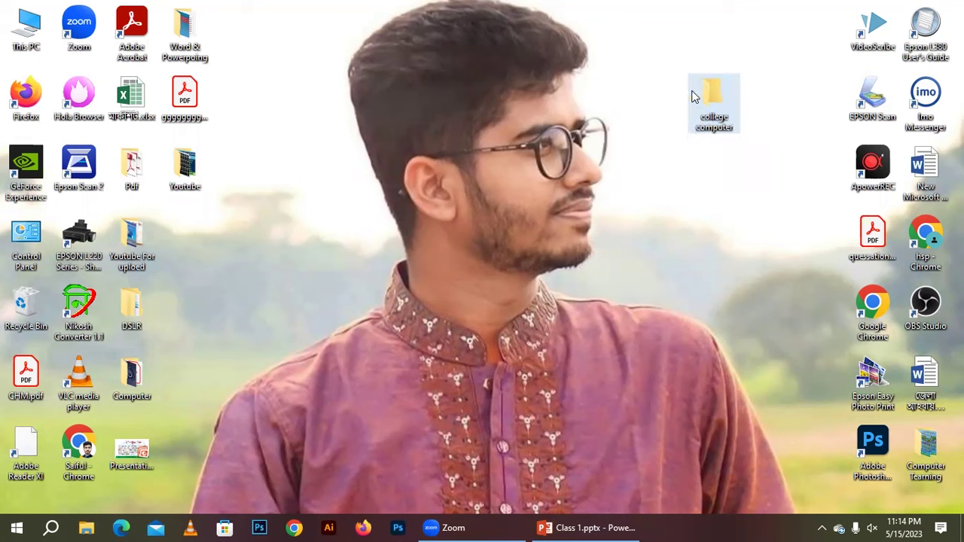
pyautogui.click(722, 150)
# Create a second desktop folder beneath the college computer folder and name it with a person's first name
pyautogui.rightClick(690, 191)
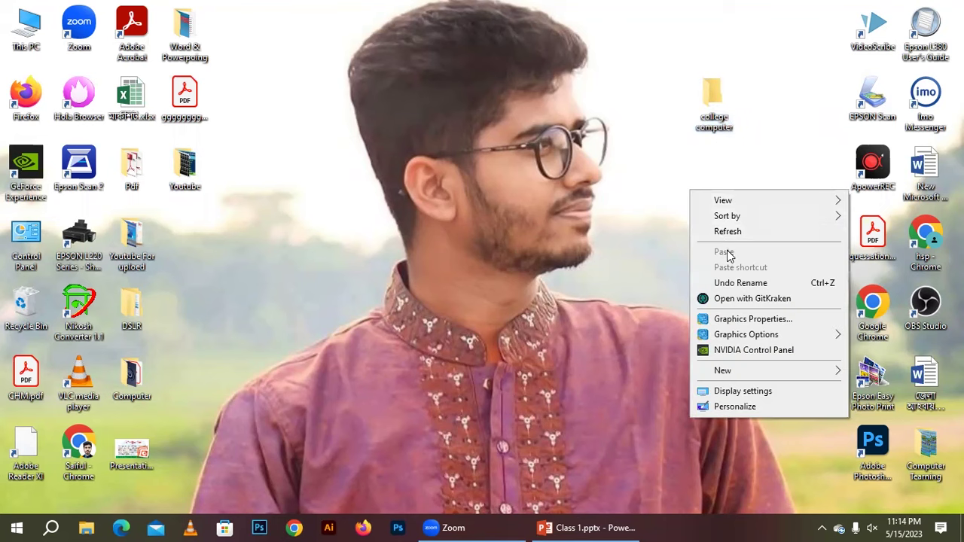
pyautogui.rightClick(706, 154)
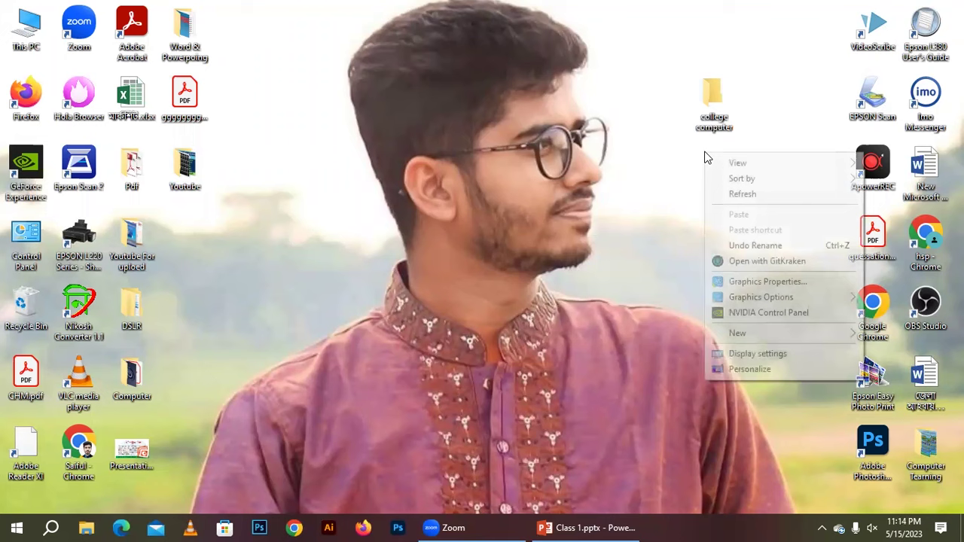
pyautogui.moveTo(743, 337)
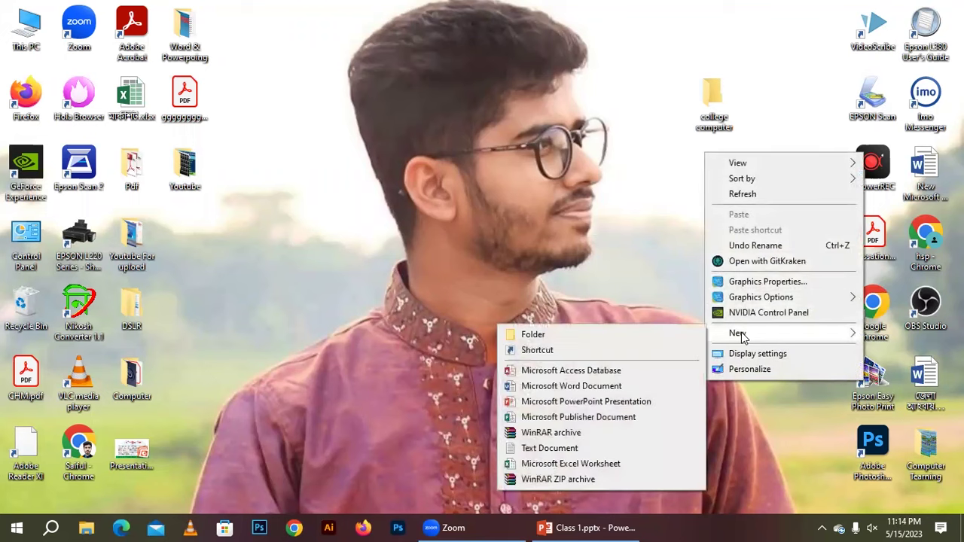
pyautogui.click(601, 333)
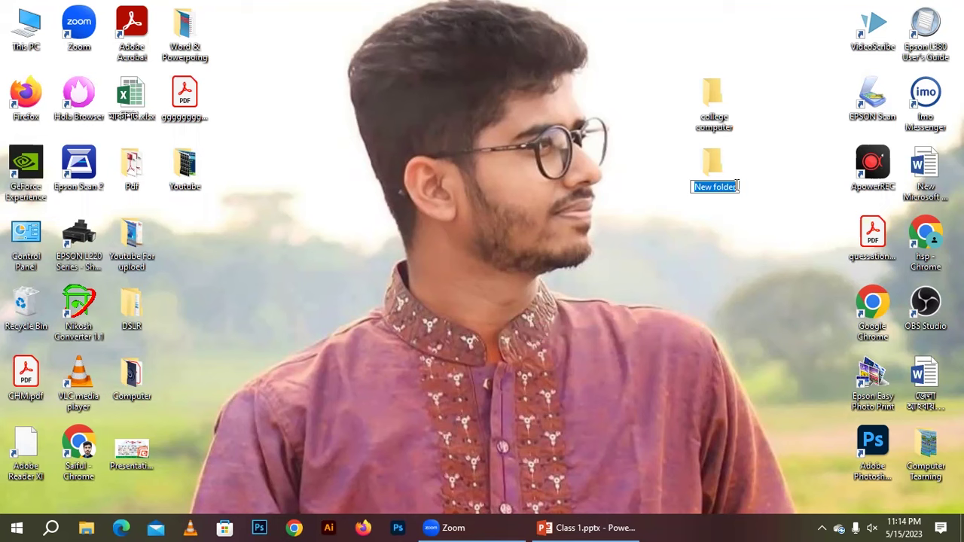
pyautogui.write('Sa')
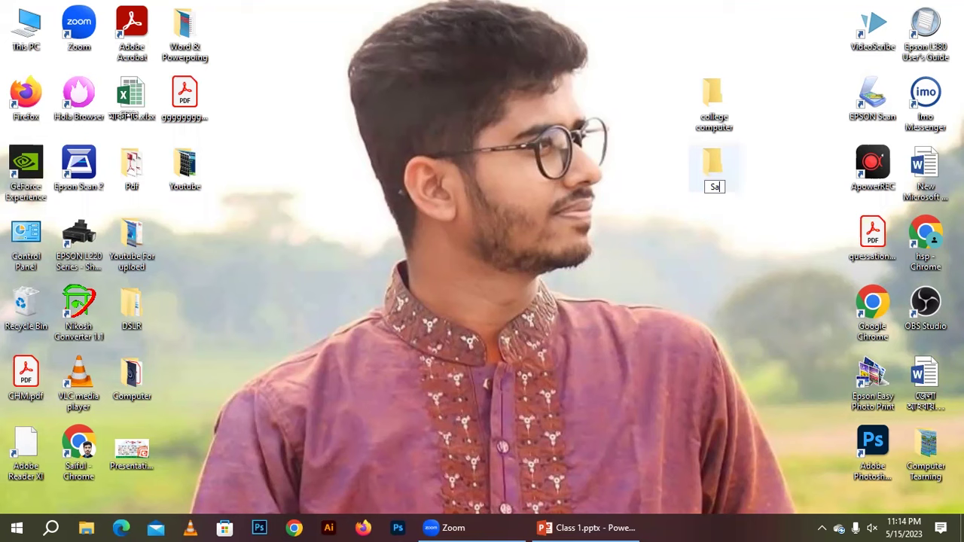
pyautogui.write('iful')
pyautogui.press('Return')
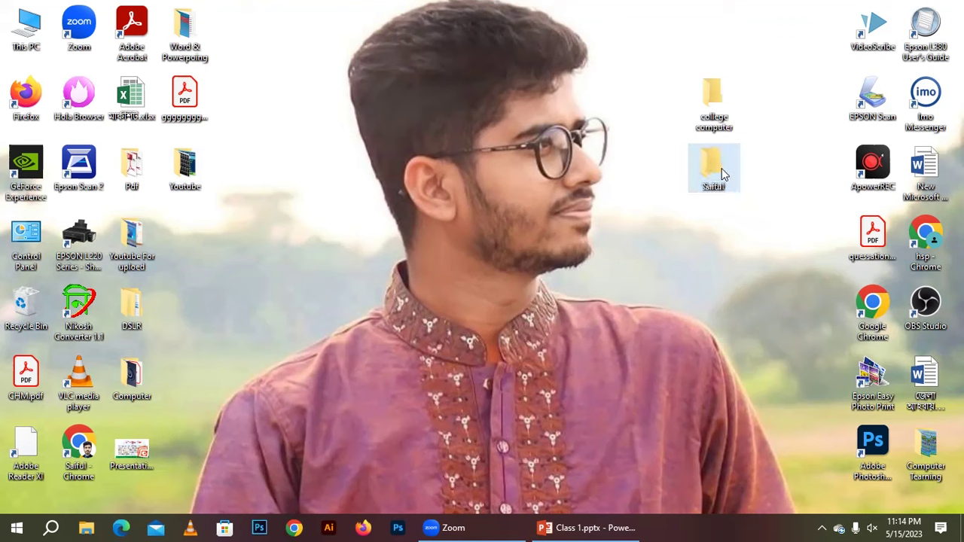
# Create a third desktop folder beneath the second one and name it with another person's first name
pyautogui.rightClick(706, 234)
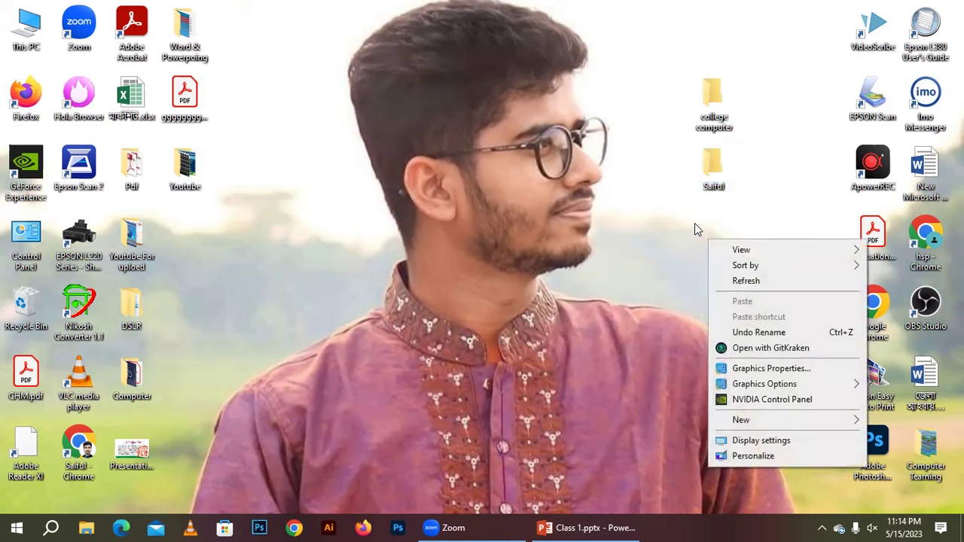
pyautogui.click(695, 223)
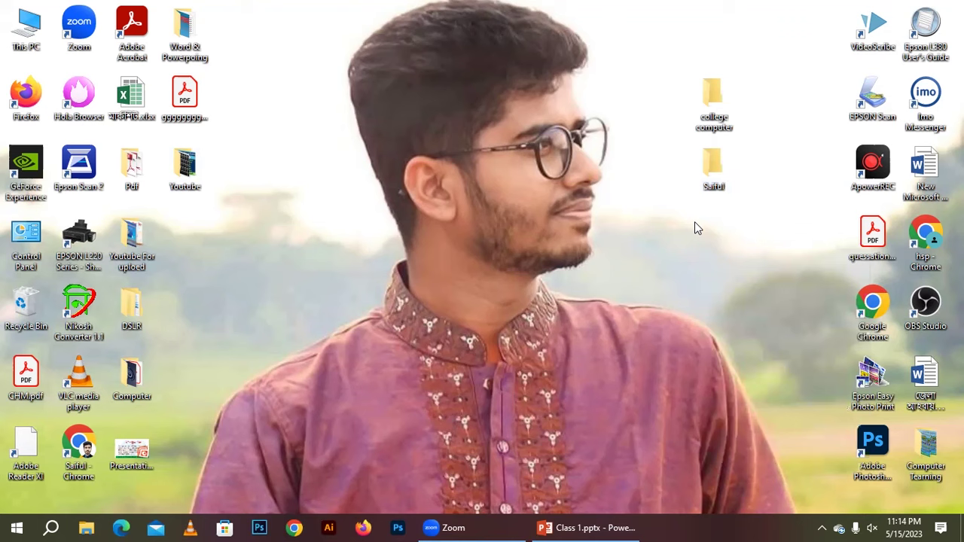
pyautogui.rightClick(696, 228)
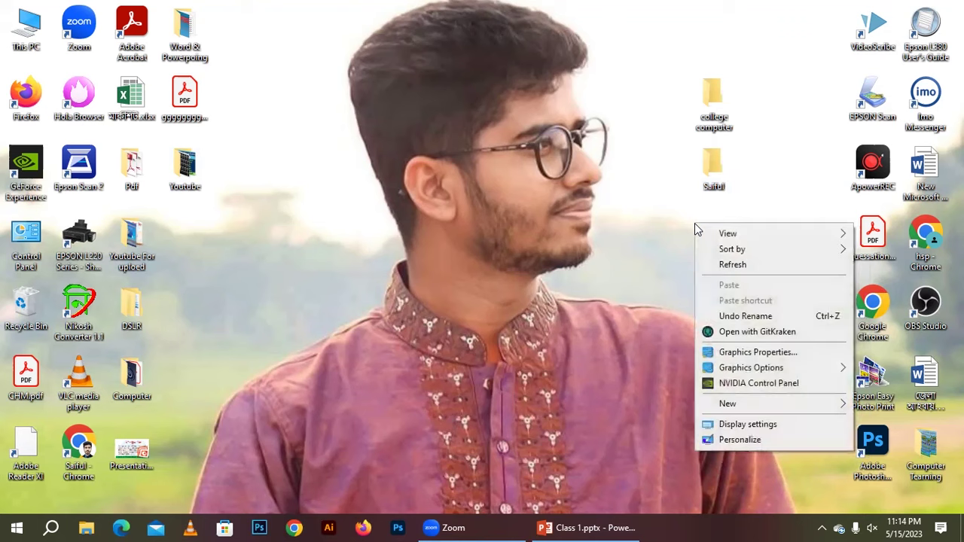
pyautogui.moveTo(737, 409)
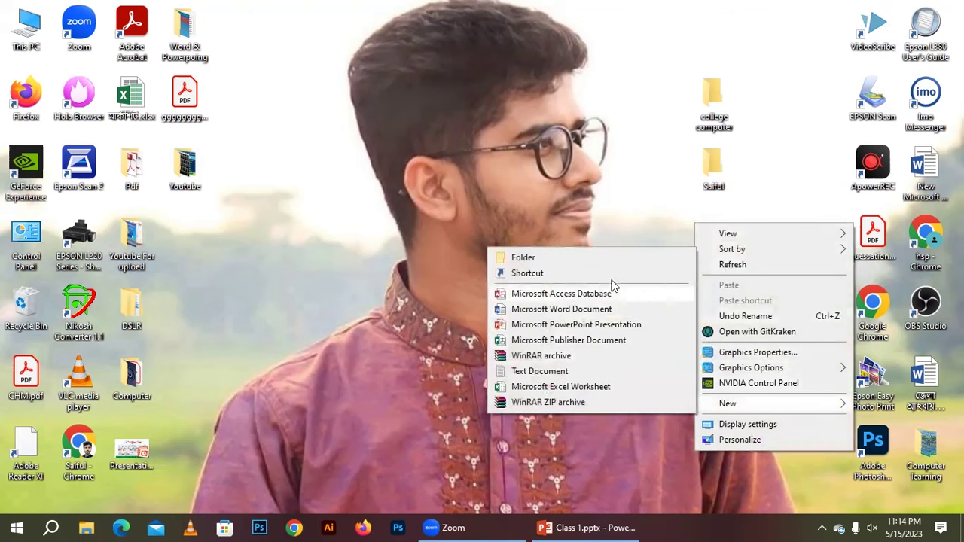
pyautogui.click(572, 257)
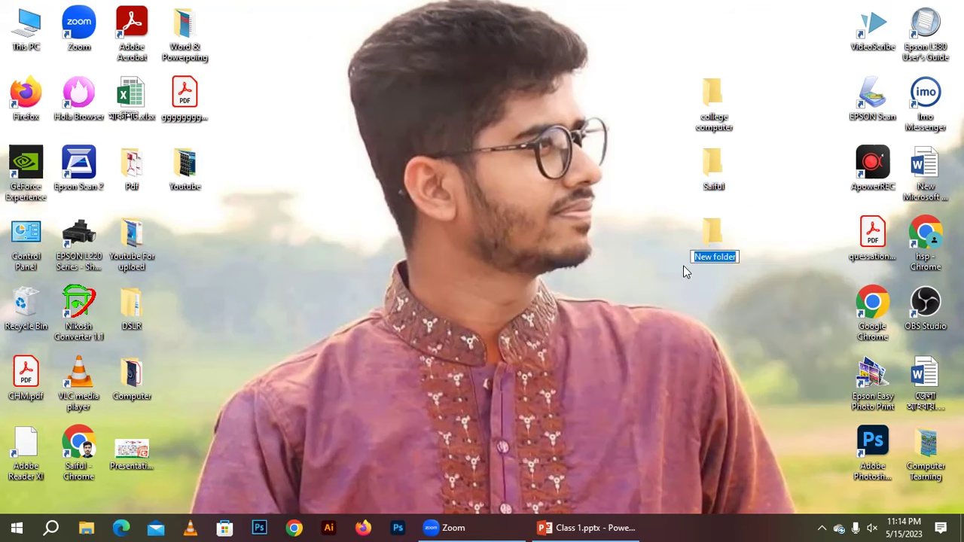
pyautogui.write('tonmoy')
pyautogui.press('Return')
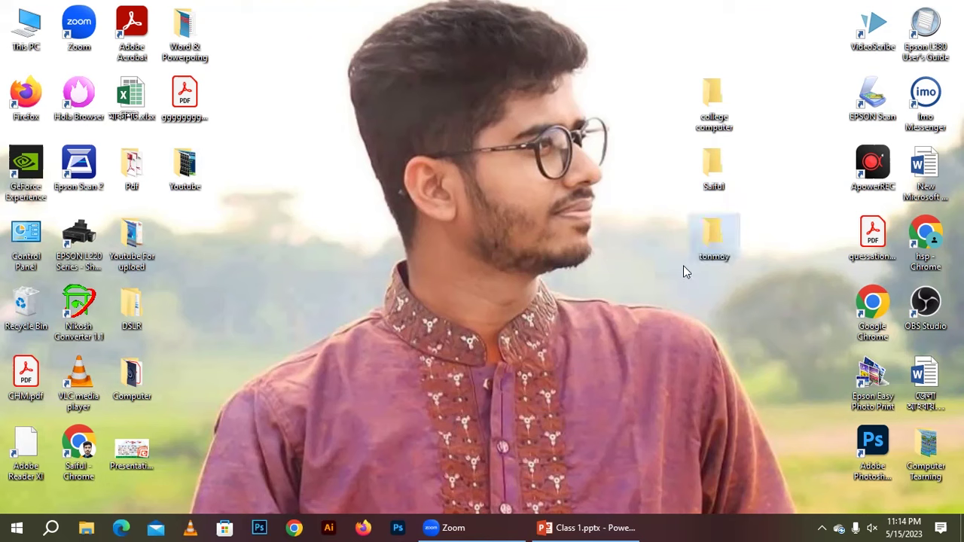
pyautogui.click(793, 293)
pyautogui.moveTo(749, 277); pyautogui.dragTo(710, 79)
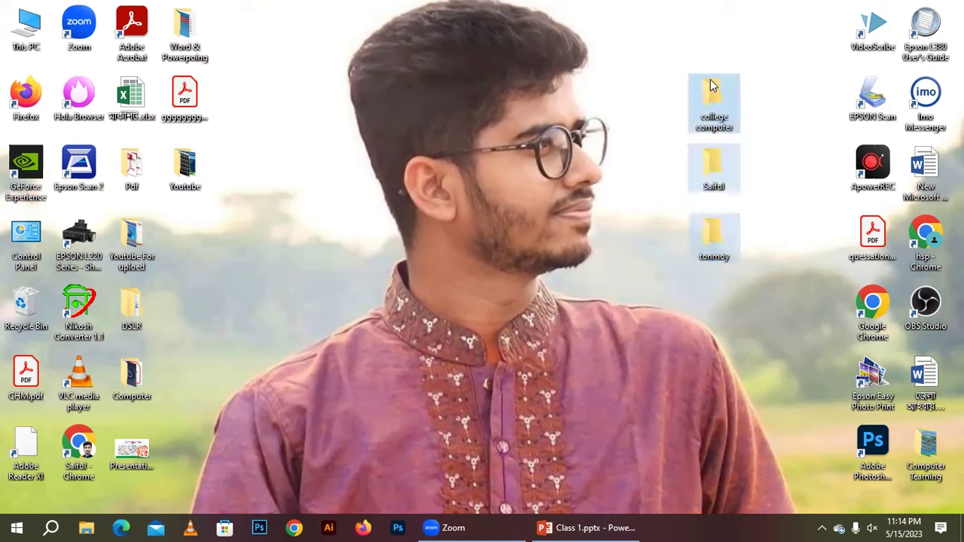
pyautogui.click(778, 190)
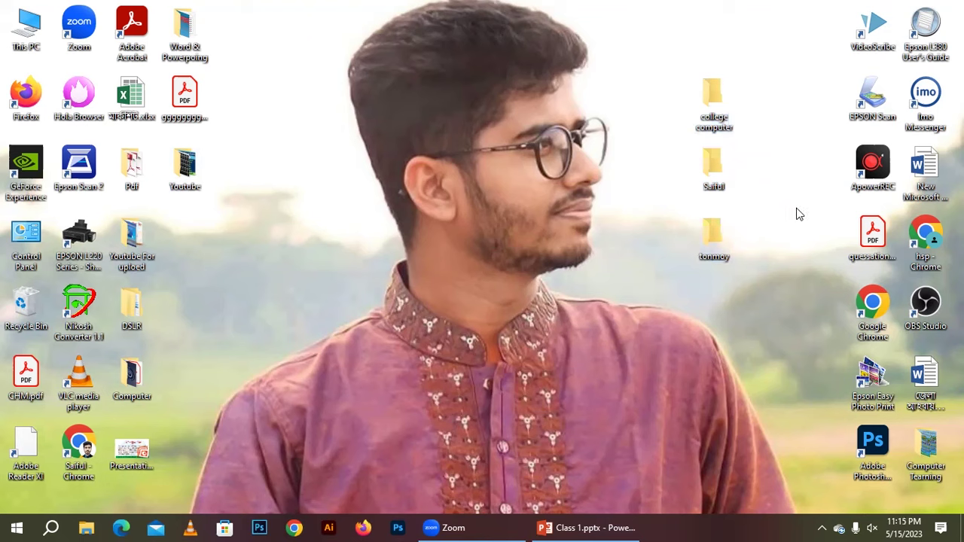
pyautogui.moveTo(775, 296); pyautogui.dragTo(699, 86)
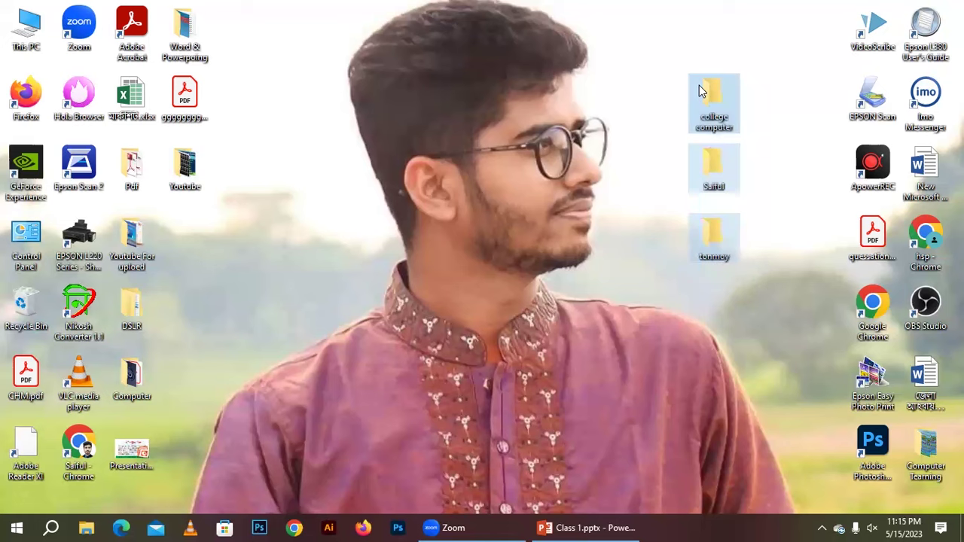
pyautogui.click(699, 87)
pyautogui.click(767, 218)
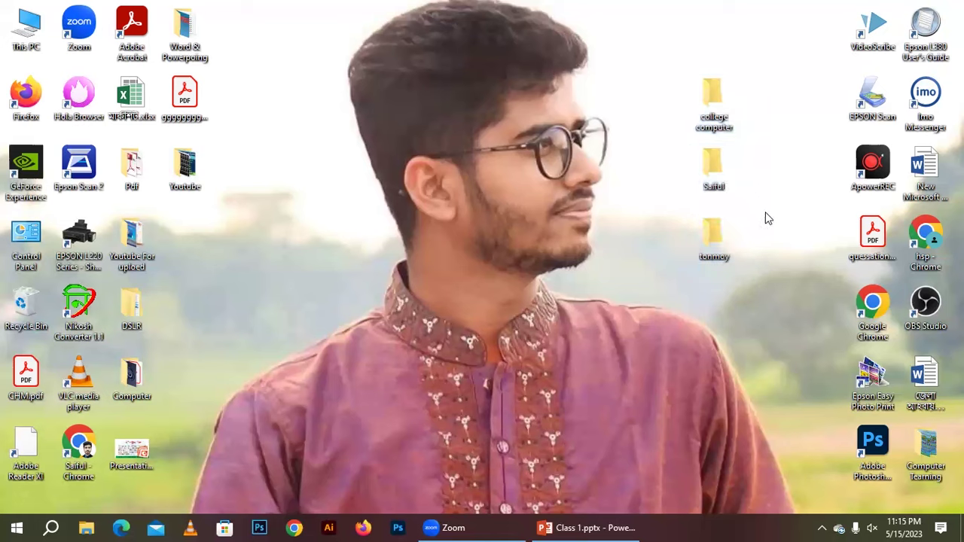
# Rename the folder directly beneath the college computer folder to "ddddd"
pyautogui.click(719, 190)
pyautogui.click(720, 192)
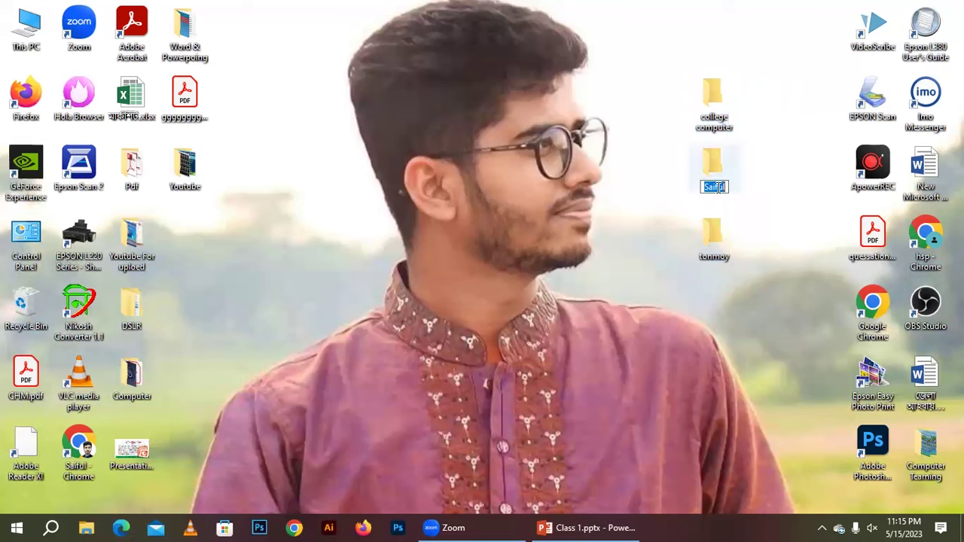
pyautogui.write('ddddd')
pyautogui.press('Return')
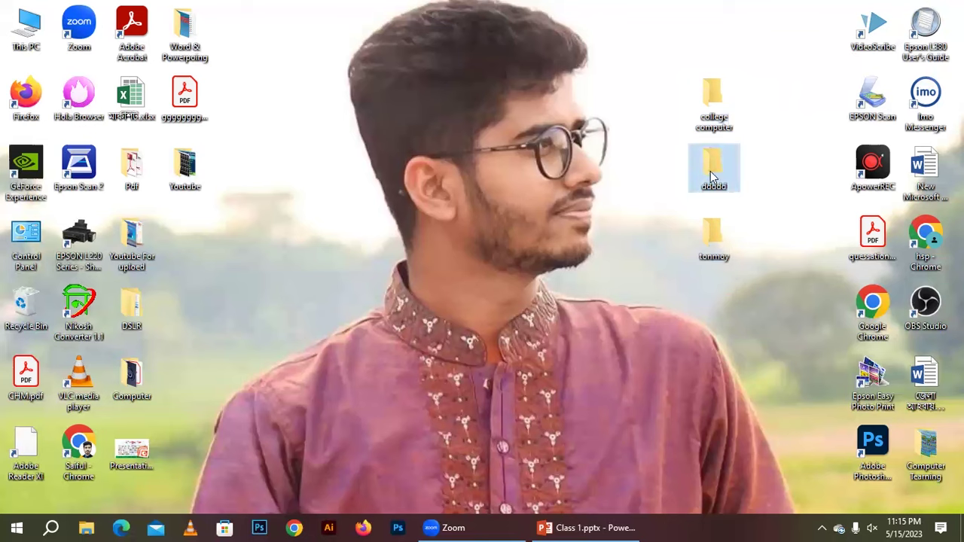
pyautogui.click(766, 181)
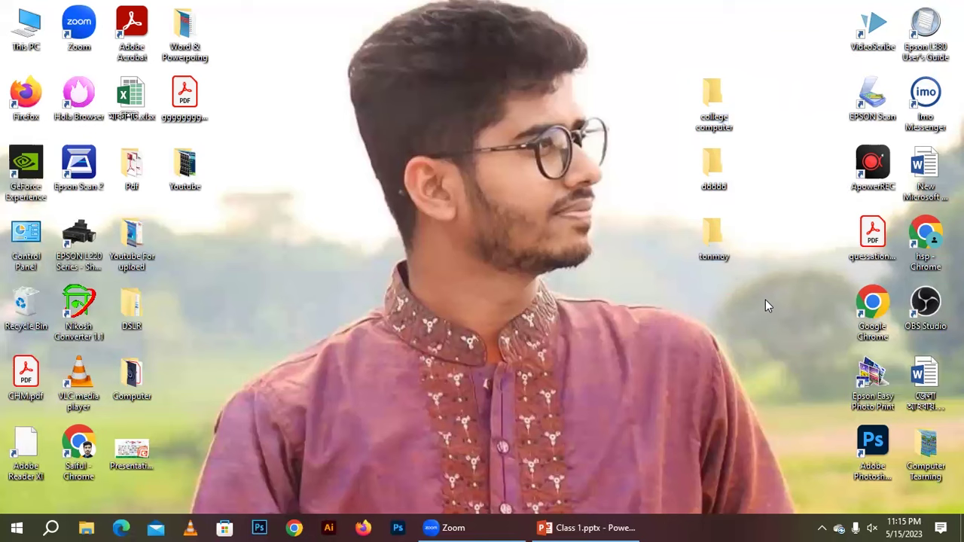
pyautogui.moveTo(764, 259); pyautogui.dragTo(682, 227)
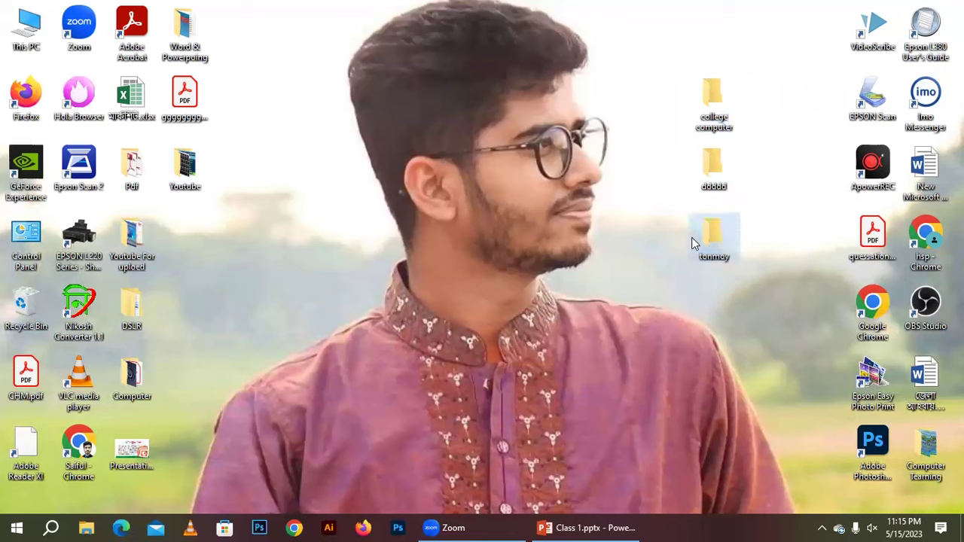
pyautogui.moveTo(768, 160); pyautogui.dragTo(688, 168)
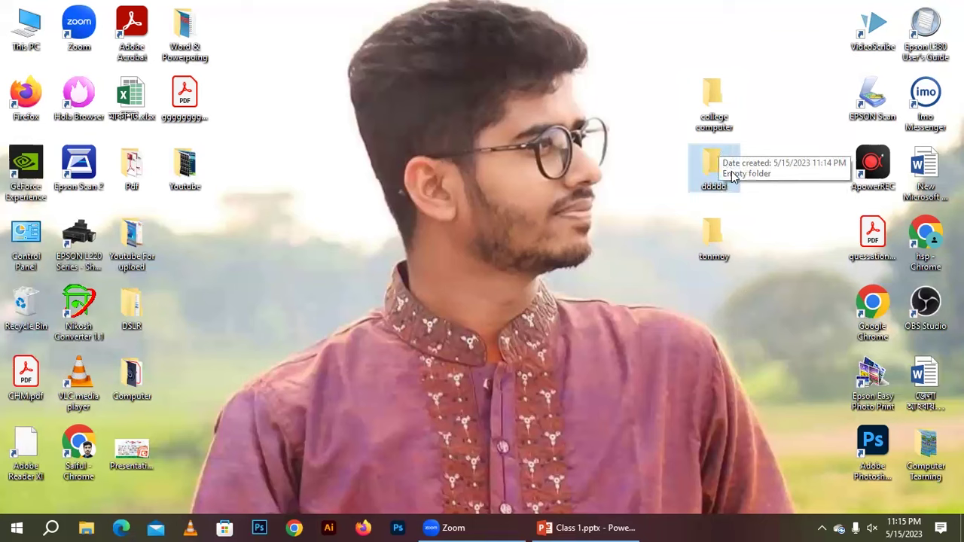
pyautogui.click(761, 214)
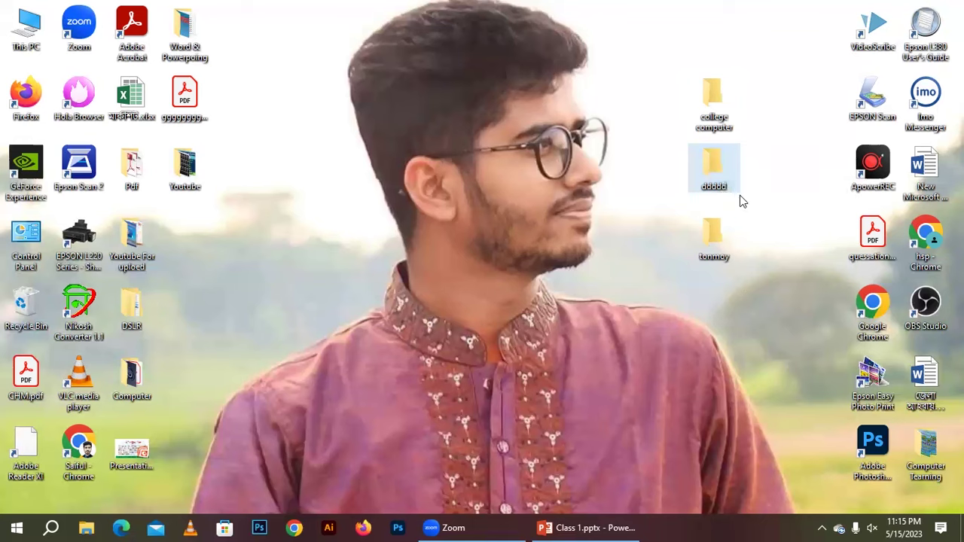
pyautogui.rightClick(764, 178)
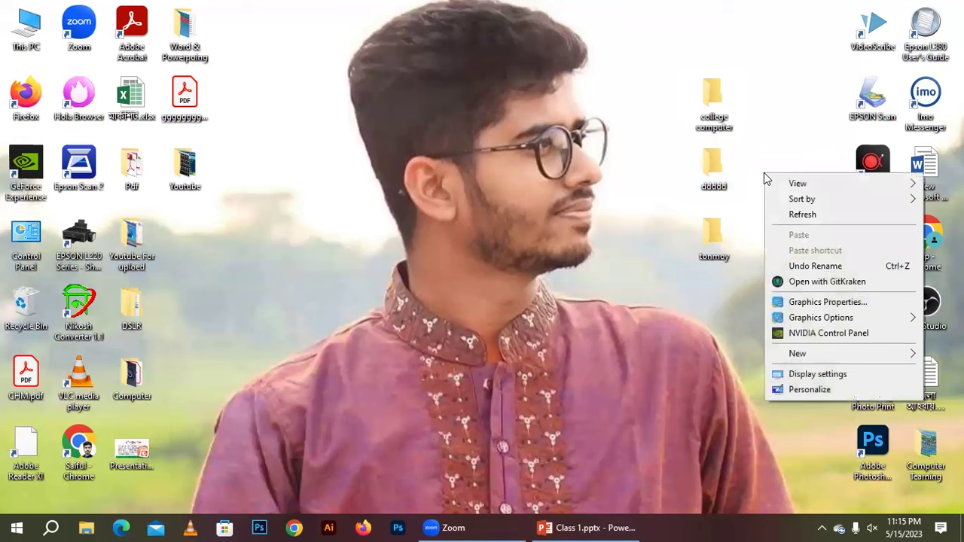
pyautogui.click(752, 160)
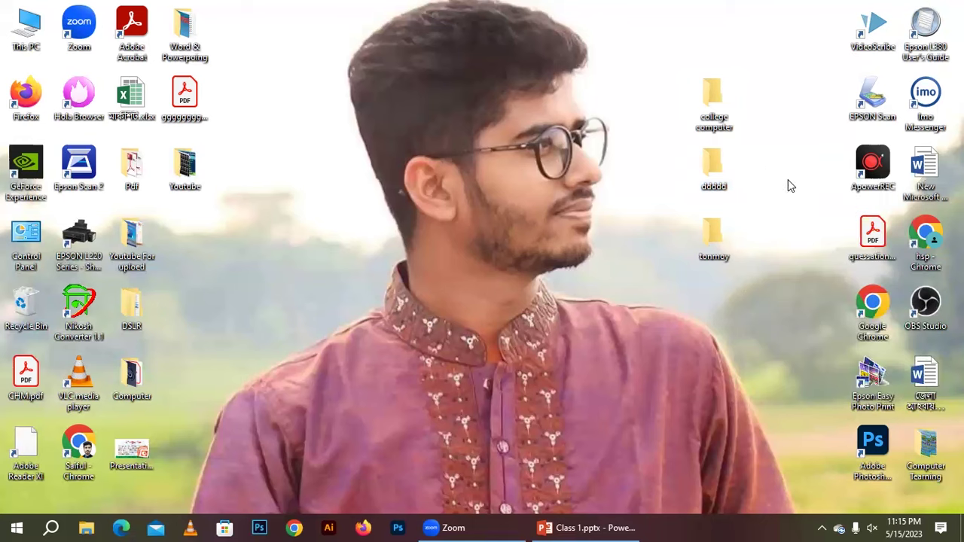
# Rename the "ddddd" folder beneath the college computer folder with a person's first name
pyautogui.moveTo(772, 179); pyautogui.dragTo(664, 155)
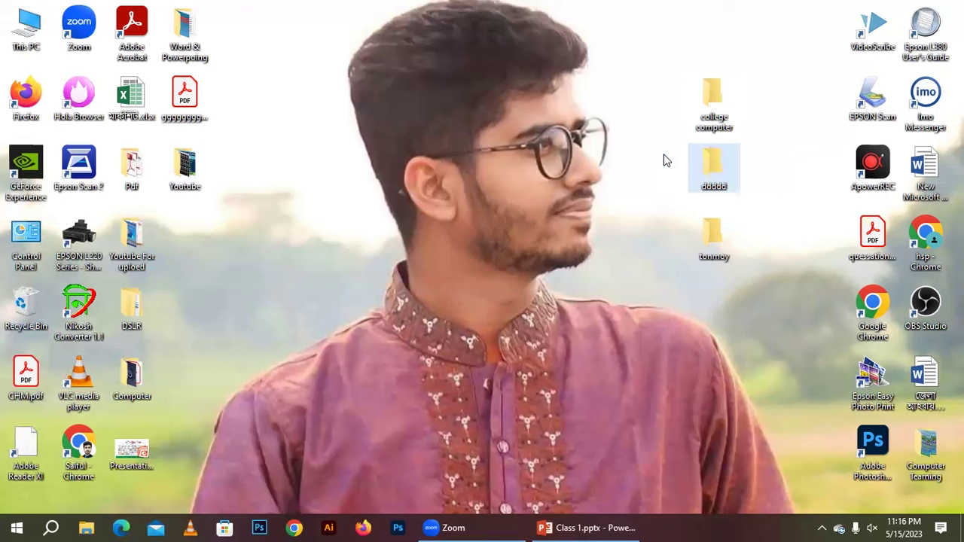
pyautogui.rightClick(711, 159)
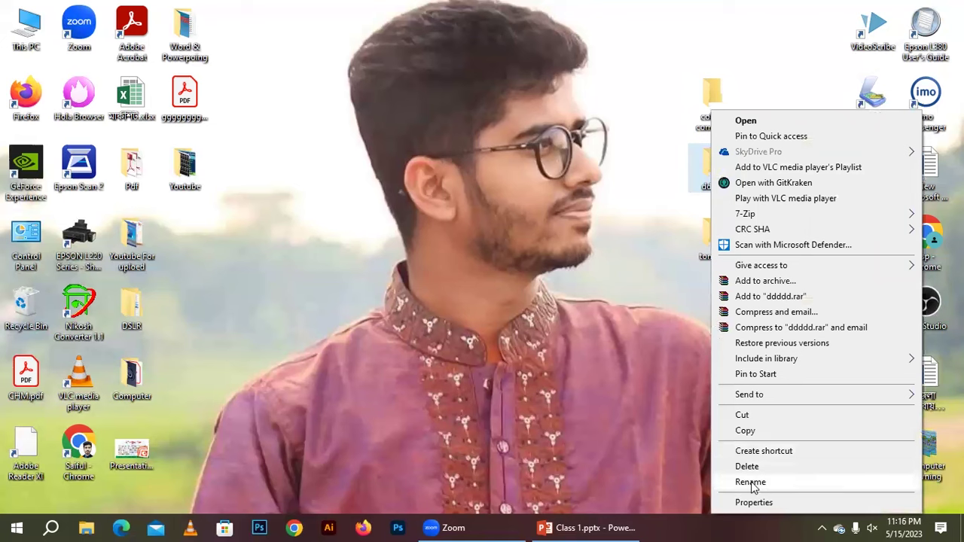
pyautogui.click(754, 485)
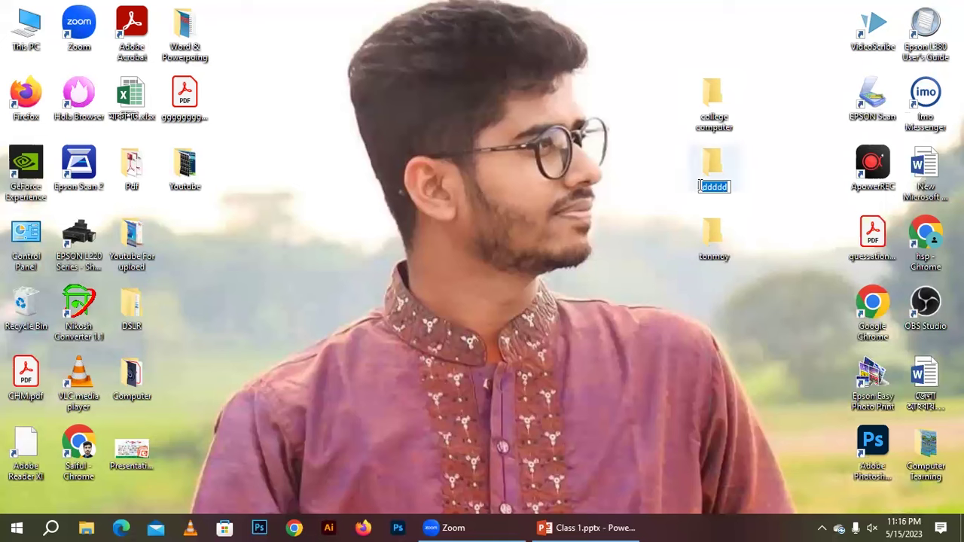
pyautogui.moveTo(701, 186); pyautogui.dragTo(731, 185)
pyautogui.write('saif')
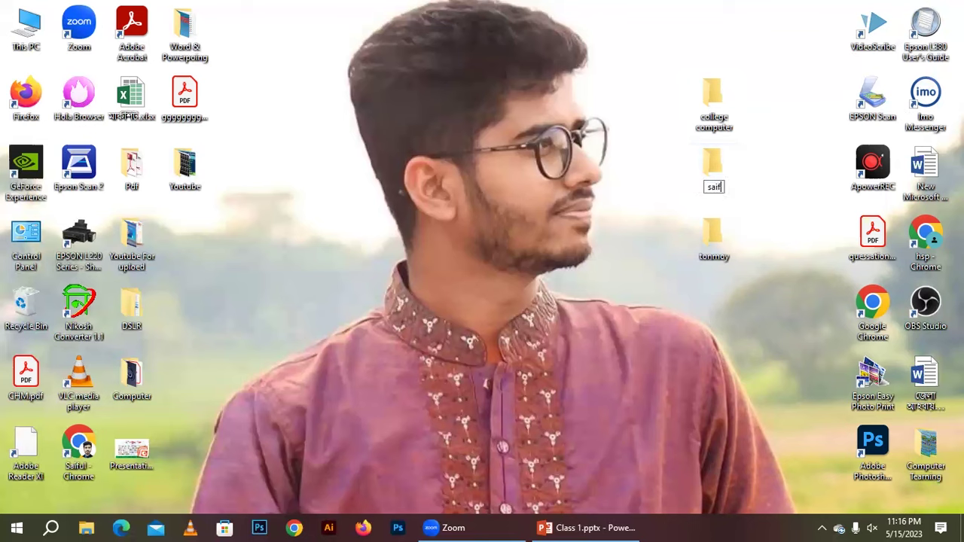
pyautogui.write('ul')
pyautogui.press('Return')
pyautogui.click(692, 162)
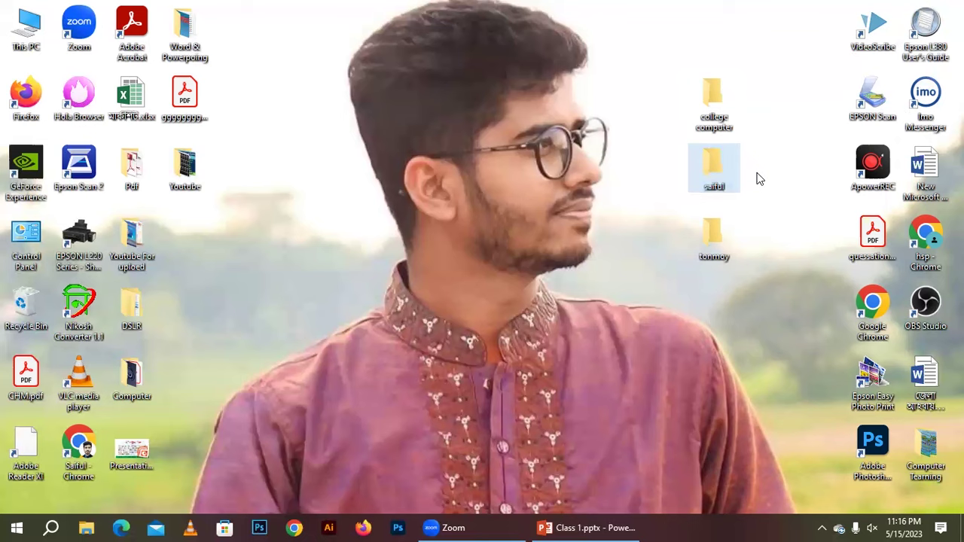
pyautogui.click(757, 178)
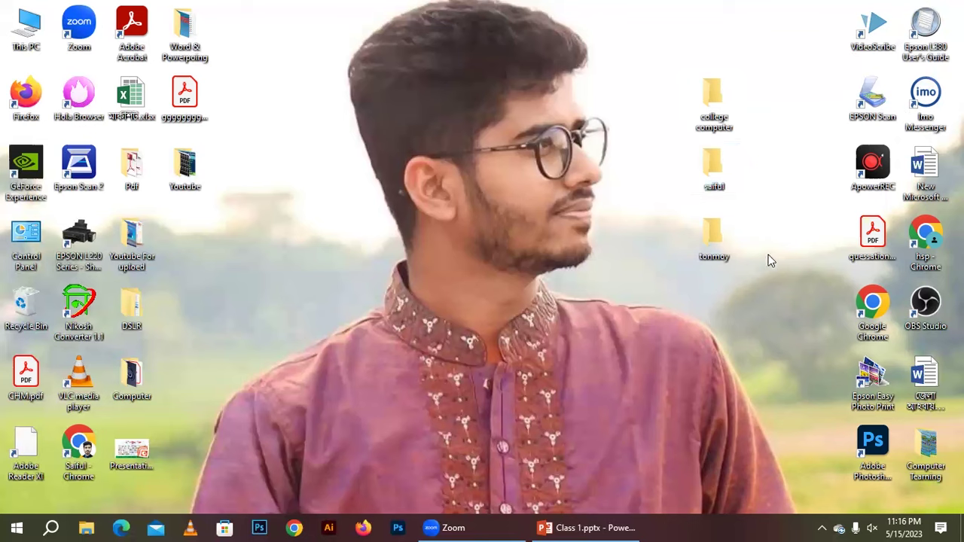
# Move the college computer folder and the two folders beneath it up one row on the desktop
pyautogui.moveTo(774, 285); pyautogui.dragTo(696, 60)
pyautogui.click(707, 100)
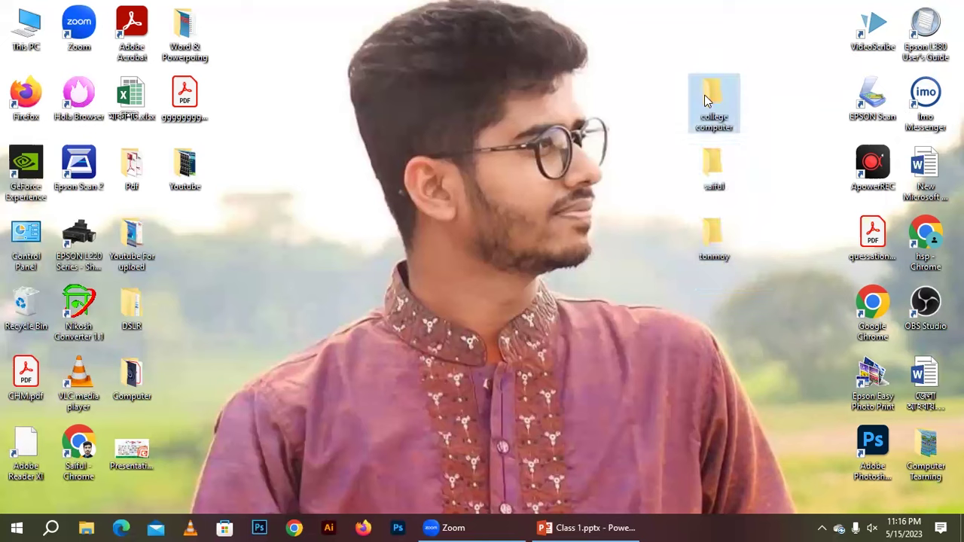
pyautogui.click(767, 190)
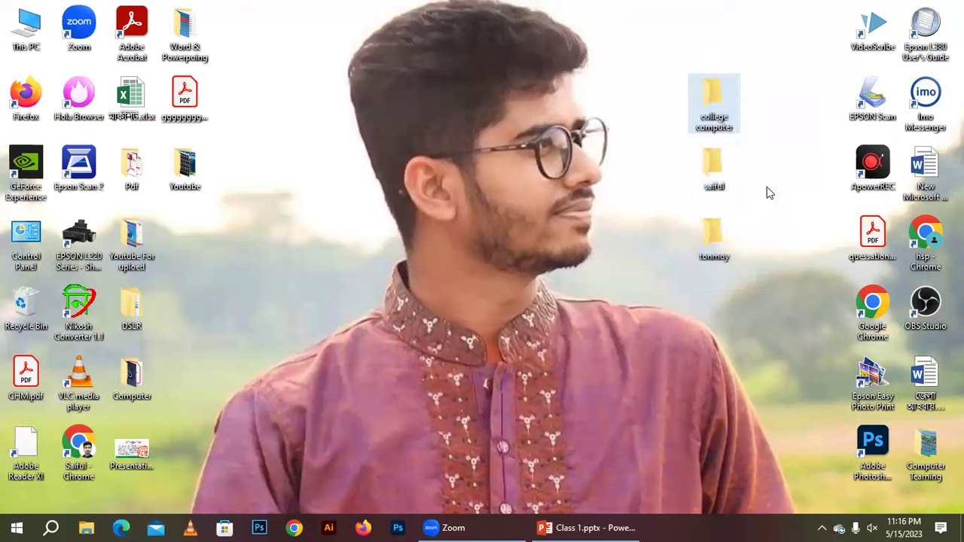
pyautogui.moveTo(719, 95); pyautogui.dragTo(718, 34)
pyautogui.moveTo(714, 85); pyautogui.dragTo(714, 87)
pyautogui.moveTo(732, 231); pyautogui.dragTo(722, 162)
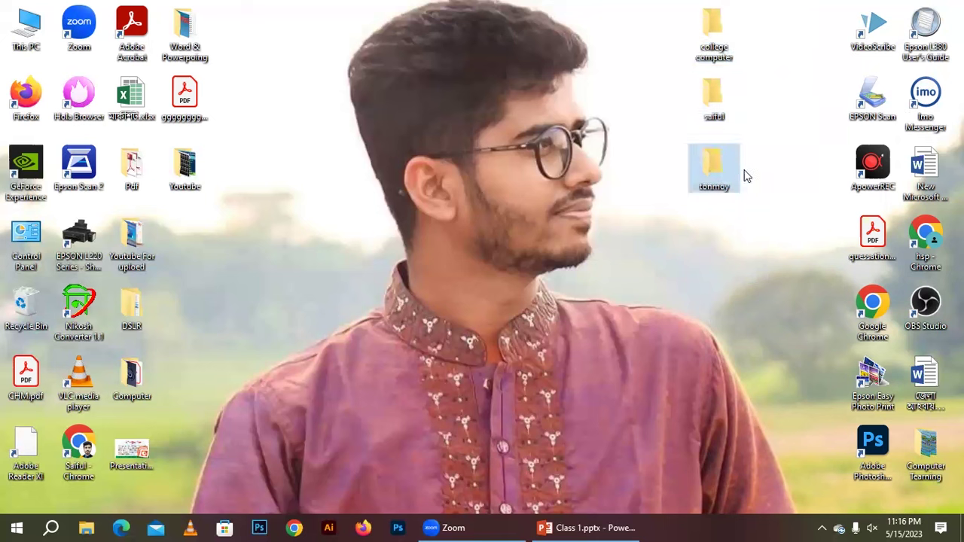
pyautogui.click(785, 157)
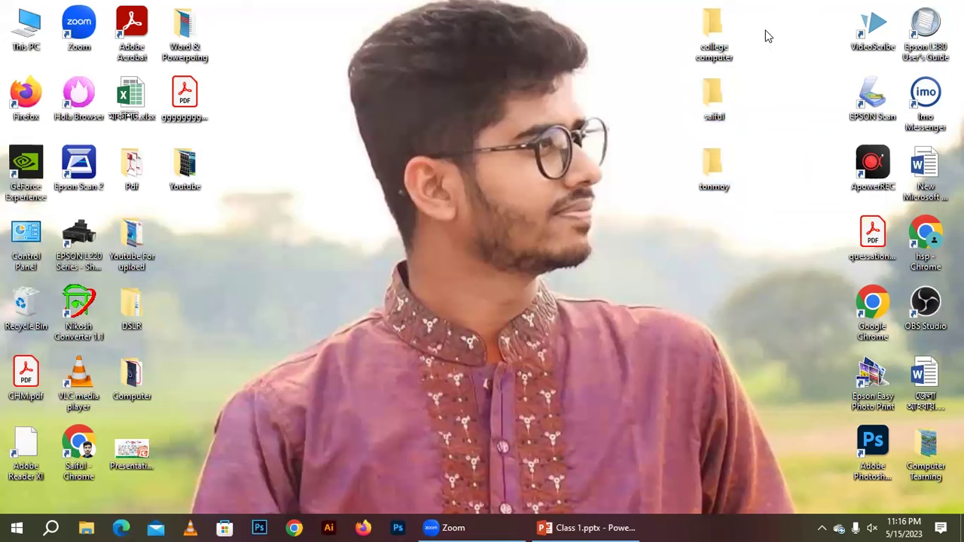
# Create a new desktop folder beside the college computer folder and name it "ssss"
pyautogui.rightClick(766, 35)
pyautogui.moveTo(798, 211)
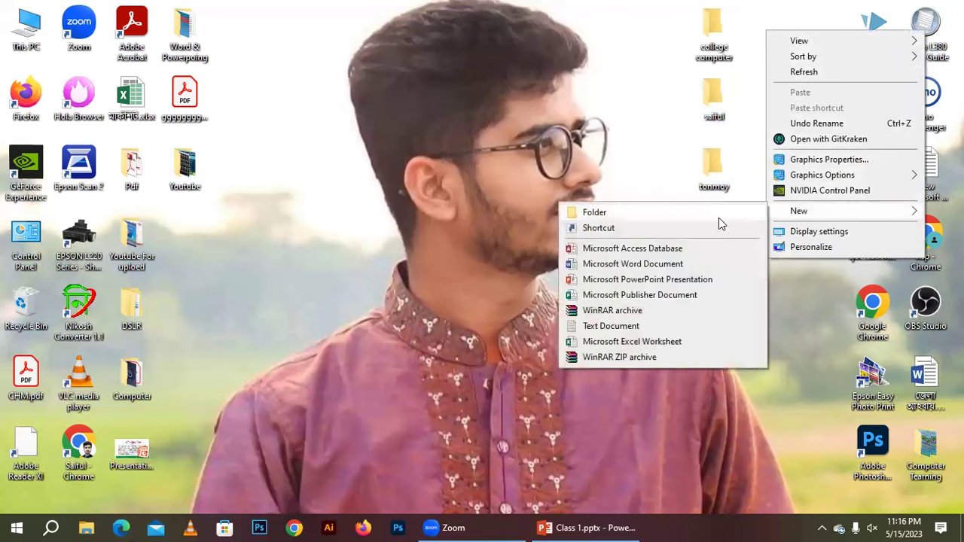
pyautogui.click(717, 216)
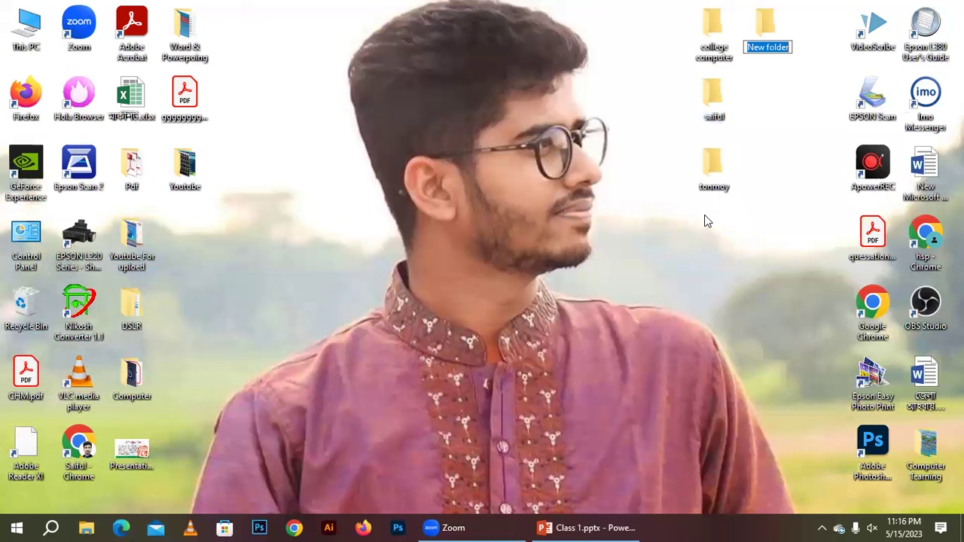
pyautogui.write('ssss')
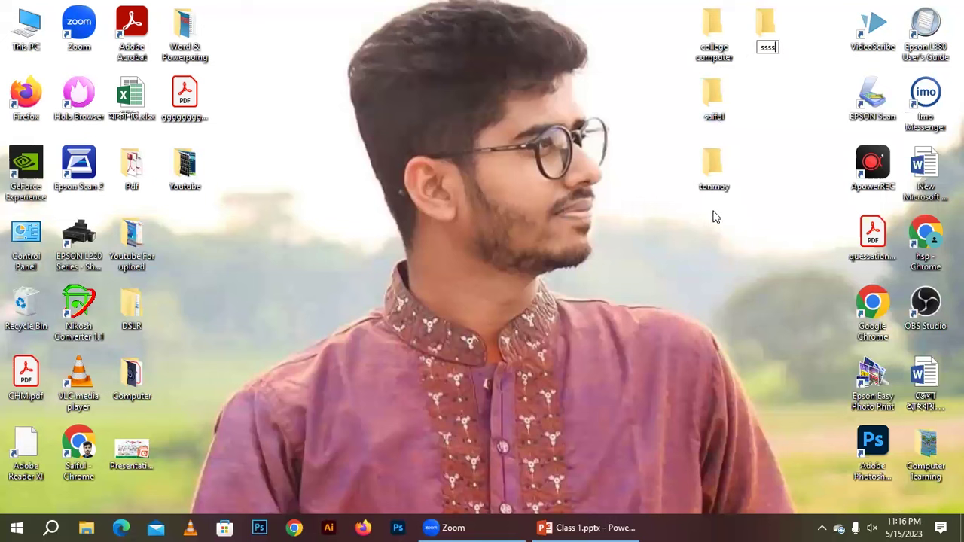
pyautogui.press('Return')
pyautogui.moveTo(794, 45); pyautogui.dragTo(708, 27)
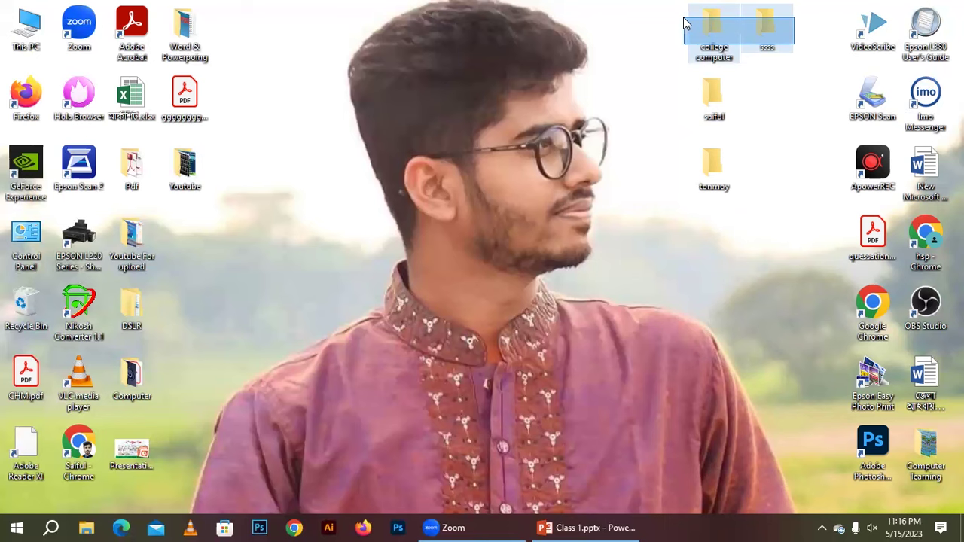
pyautogui.click(758, 85)
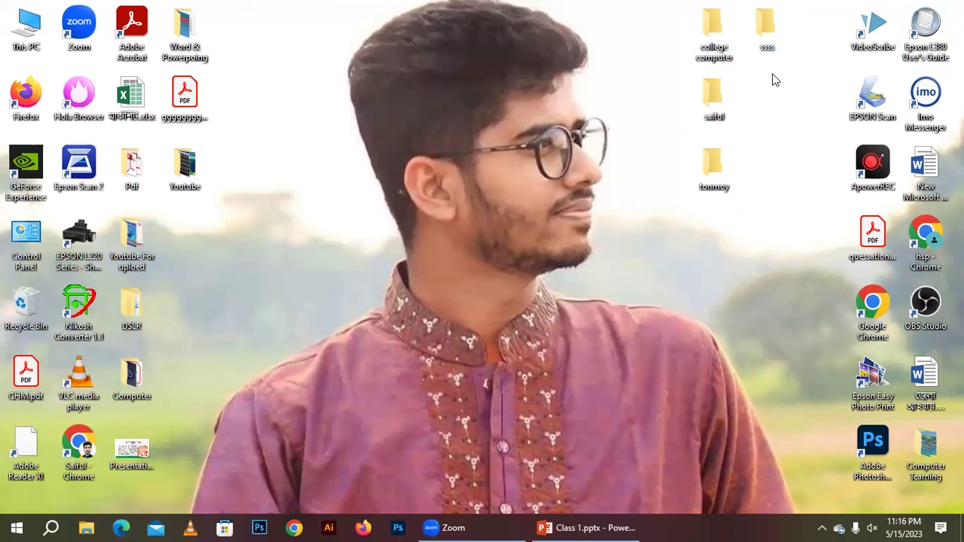
pyautogui.moveTo(803, 54); pyautogui.dragTo(761, 19)
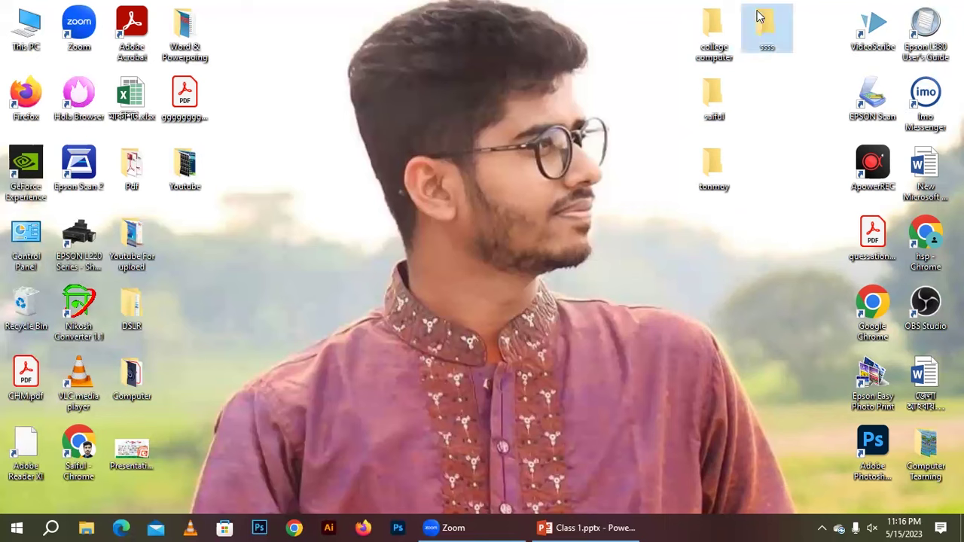
pyautogui.click(805, 42)
pyautogui.moveTo(812, 4); pyautogui.dragTo(691, 63)
pyautogui.click(761, 74)
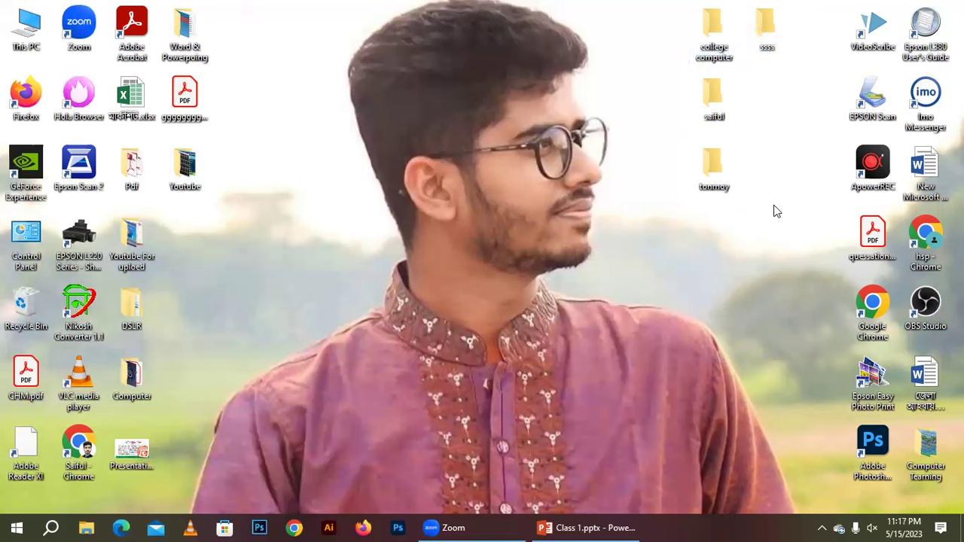
pyautogui.moveTo(786, 264); pyautogui.dragTo(684, 8)
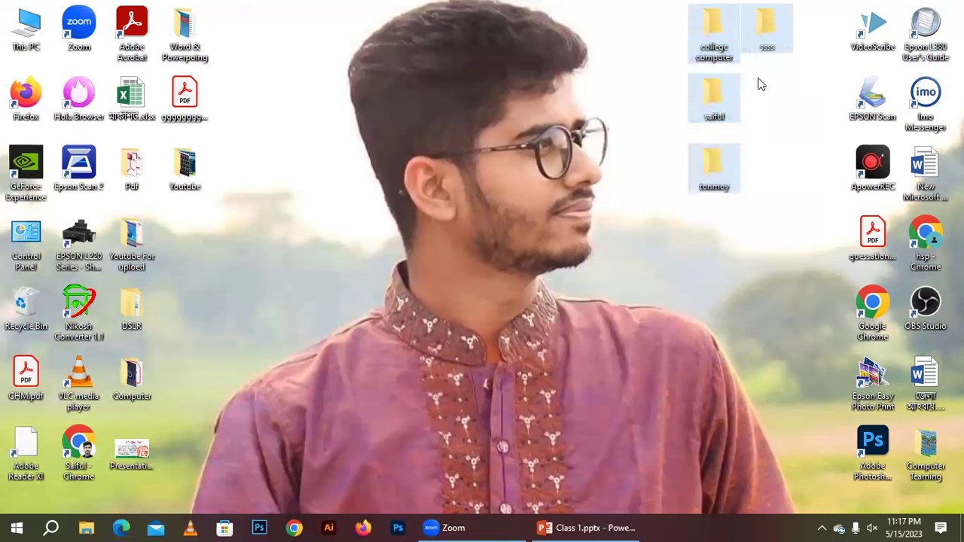
pyautogui.click(717, 167)
pyautogui.moveTo(815, 30); pyautogui.dragTo(688, 26)
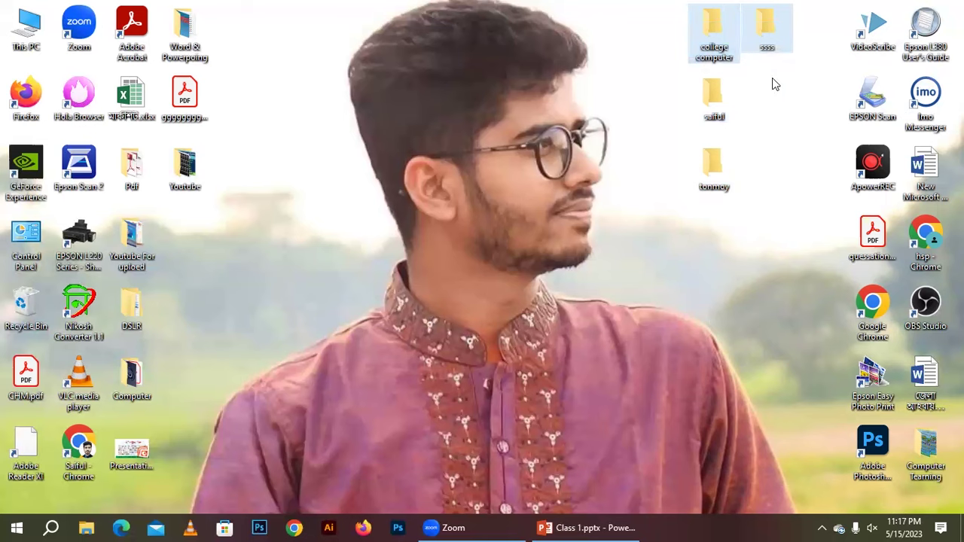
pyautogui.moveTo(800, 74); pyautogui.dragTo(673, 6)
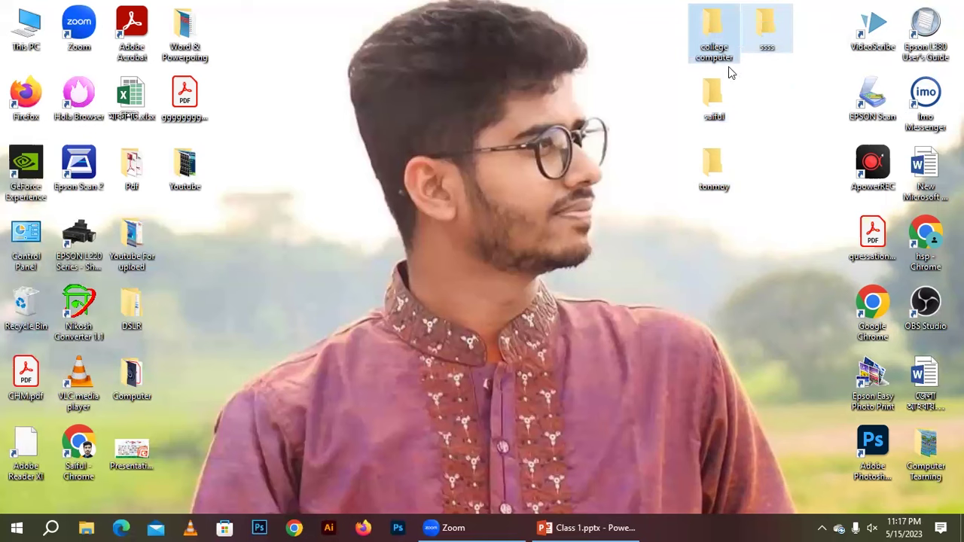
pyautogui.click(777, 77)
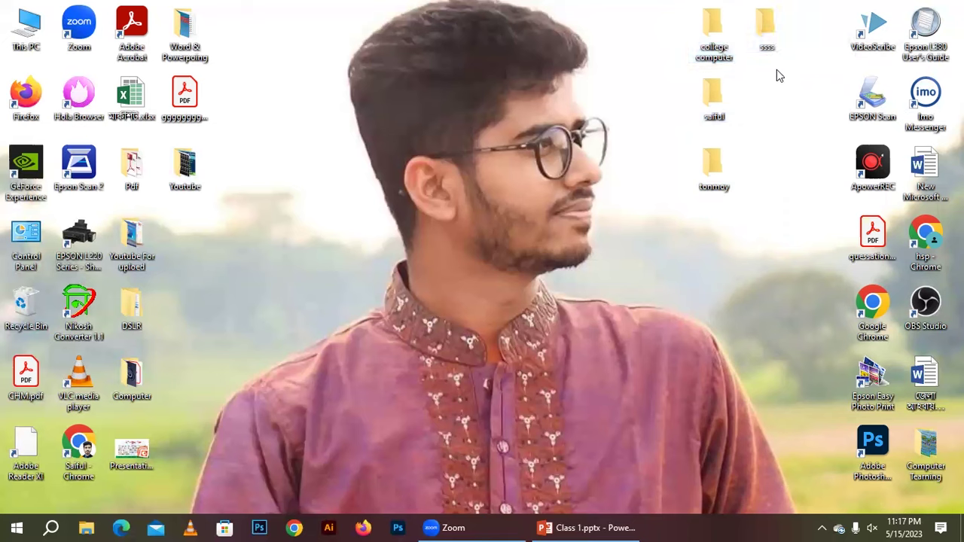
# Rename the "ssss" folder to "ddddd"
pyautogui.click(760, 24)
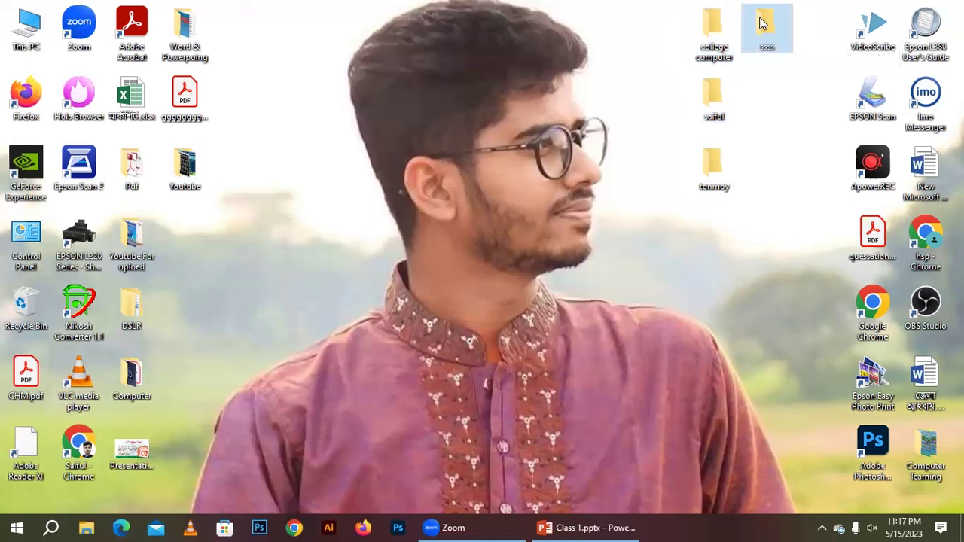
pyautogui.rightClick(761, 24)
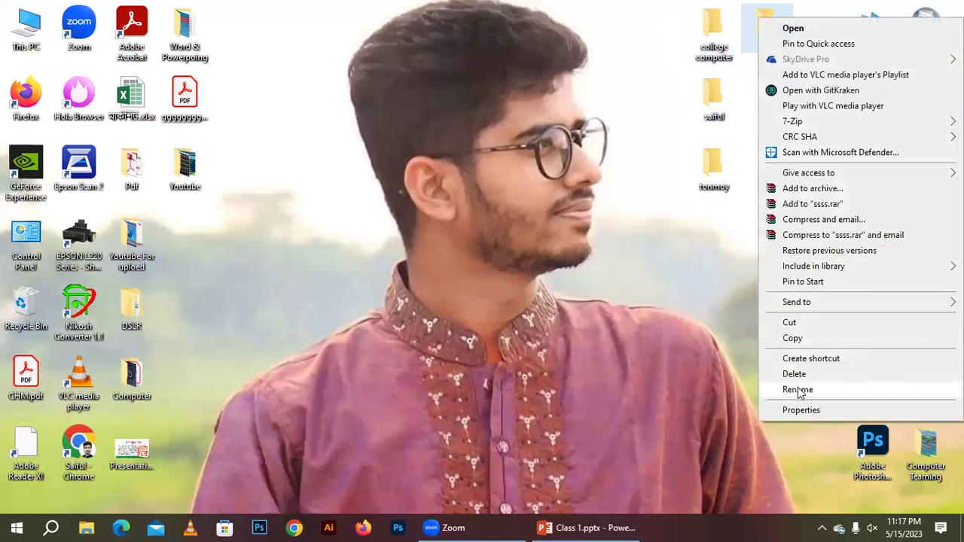
pyautogui.click(800, 390)
pyautogui.write('ddddd')
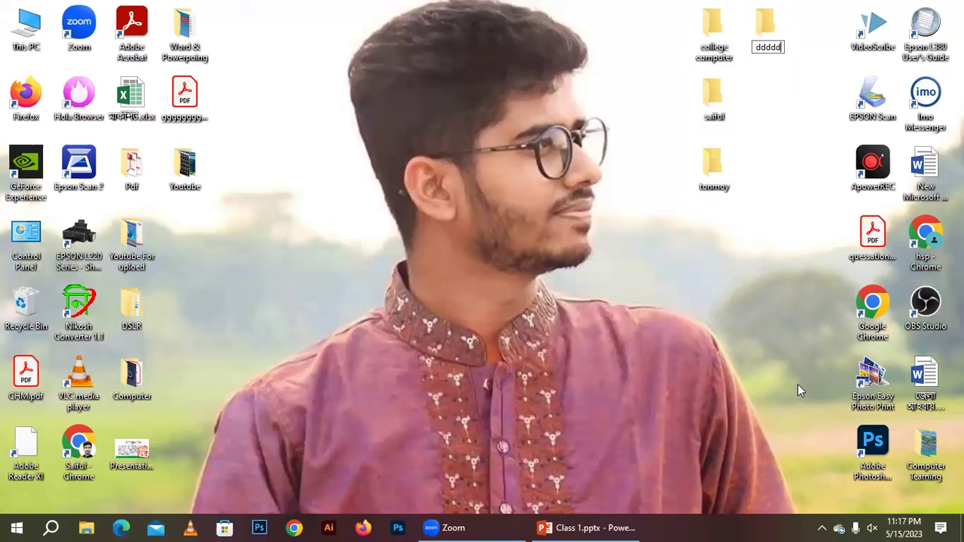
pyautogui.press('Return')
pyautogui.moveTo(812, 33); pyautogui.dragTo(692, 38)
pyautogui.click(761, 181)
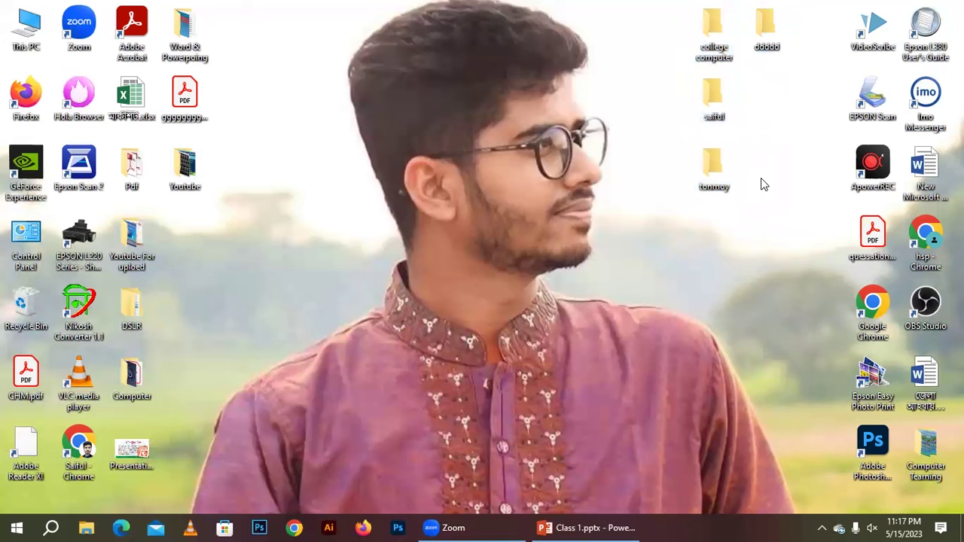
pyautogui.moveTo(777, 217); pyautogui.dragTo(717, 28)
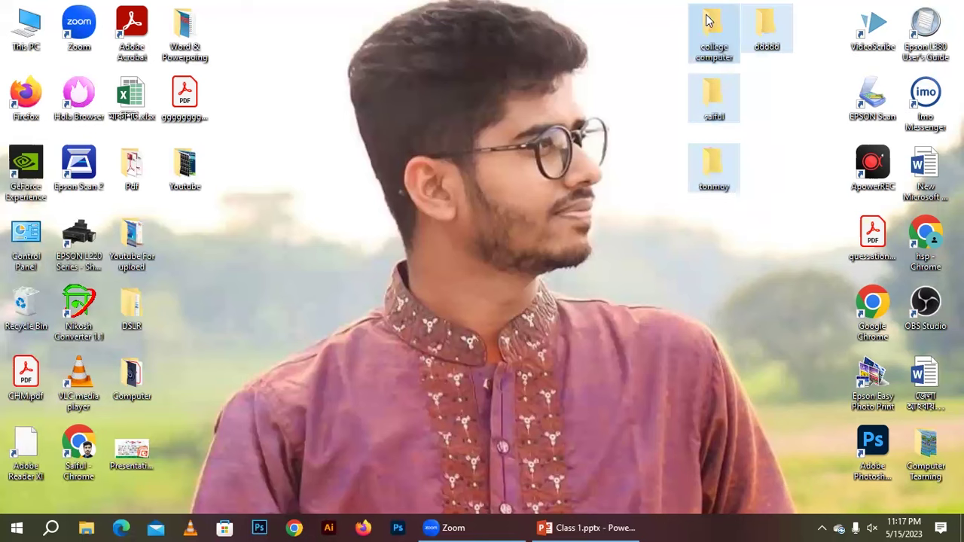
pyautogui.click(777, 80)
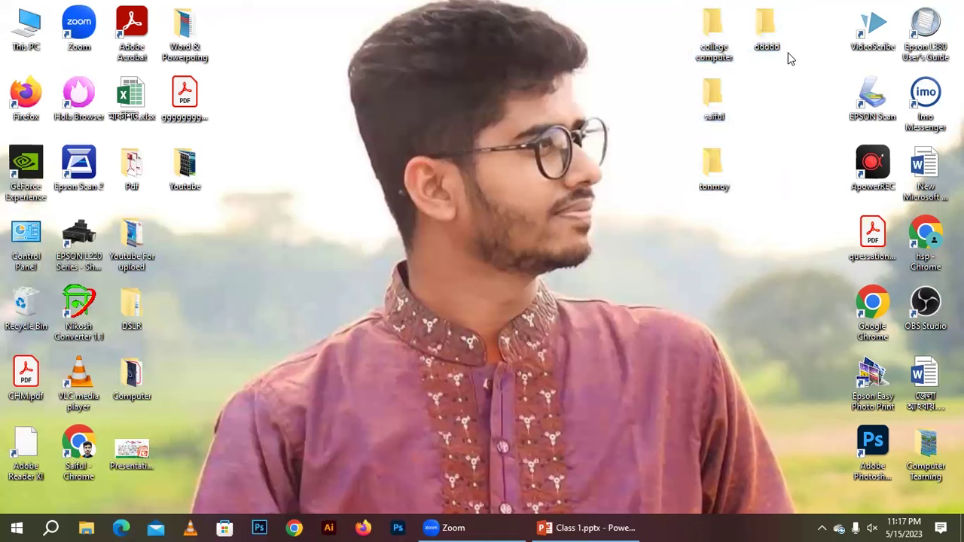
pyautogui.click(714, 26)
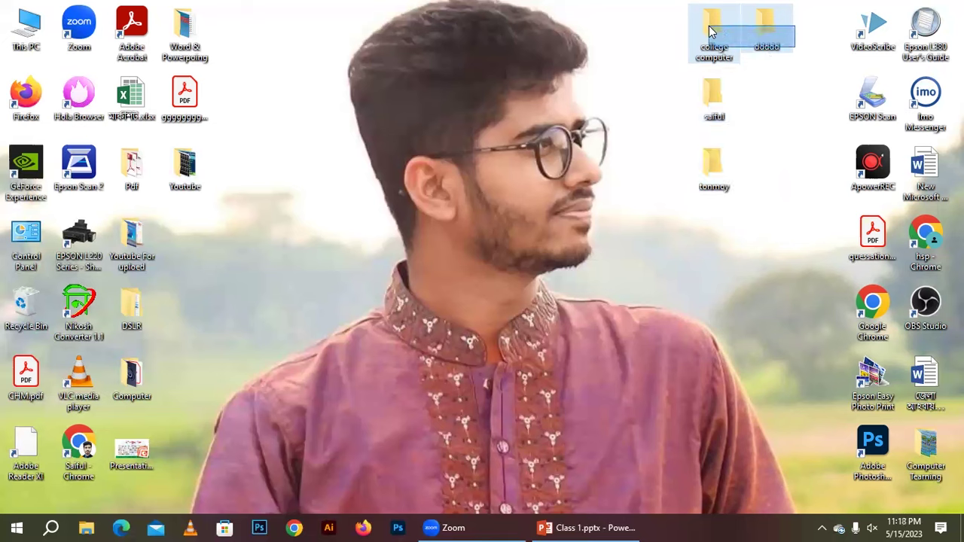
pyautogui.hotkey('shift', 'Right')
pyautogui.click(793, 70)
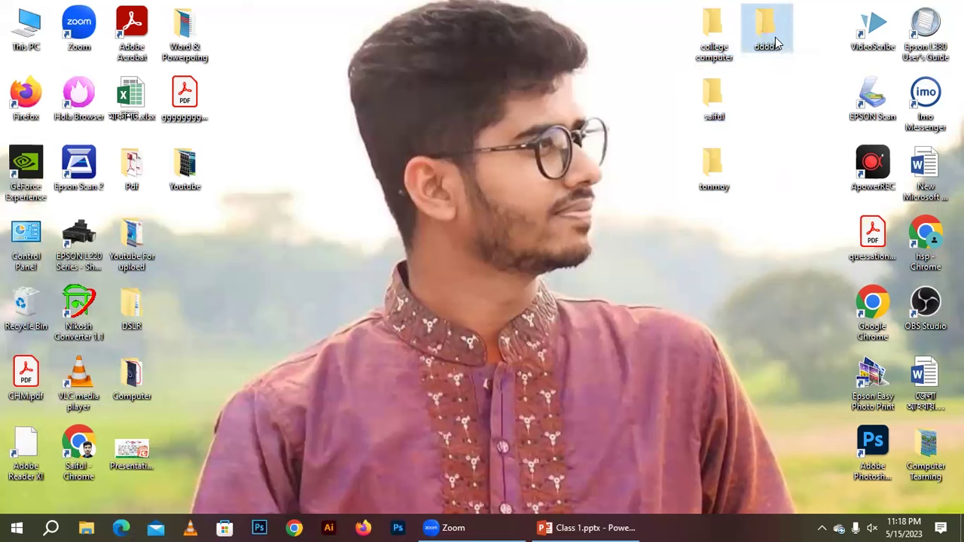
pyautogui.moveTo(773, 188); pyautogui.dragTo(701, 29)
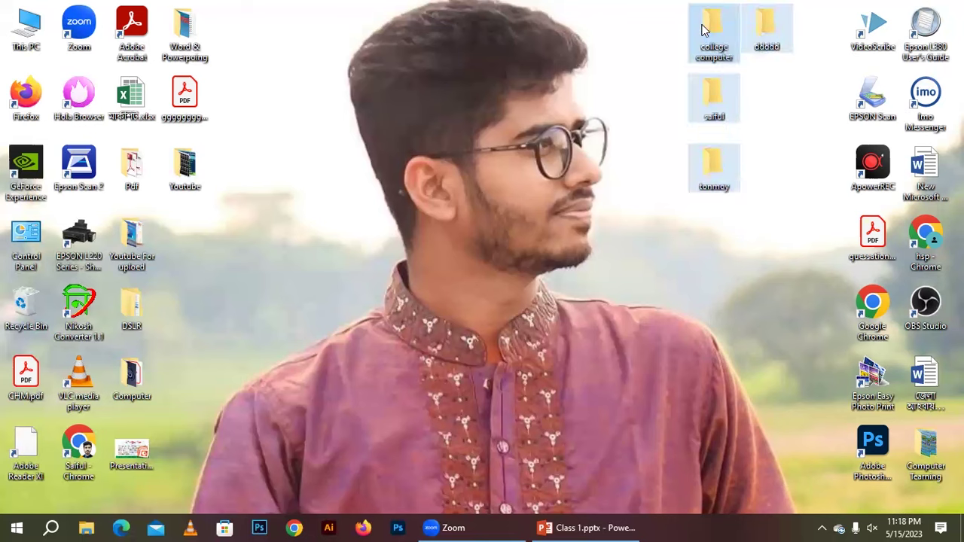
pyautogui.click(751, 92)
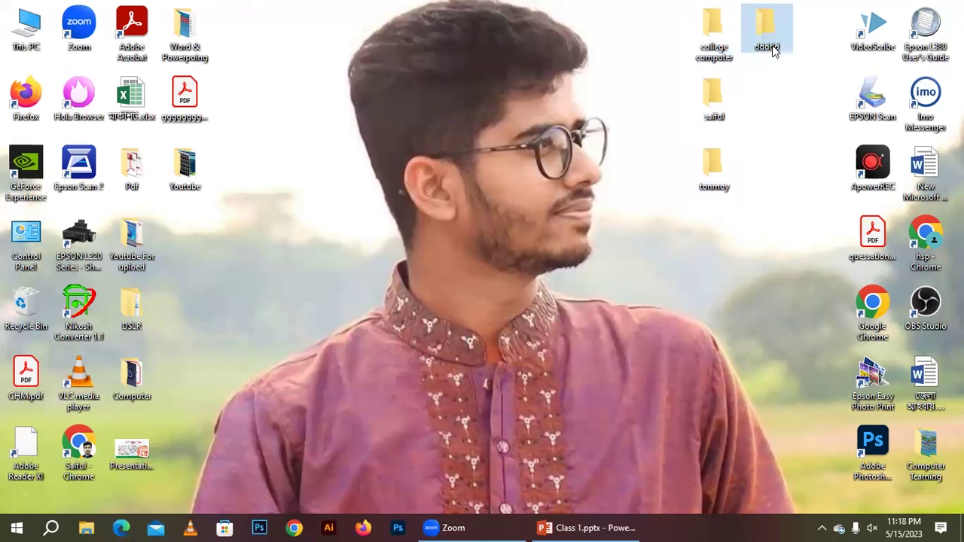
pyautogui.moveTo(788, 214); pyautogui.dragTo(712, 32)
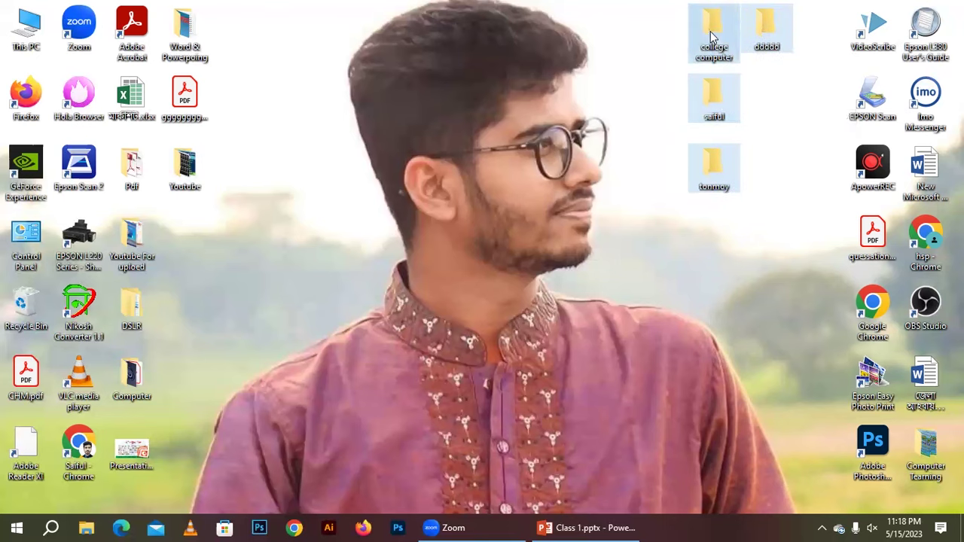
pyautogui.click(708, 88)
pyautogui.click(712, 31)
pyautogui.click(712, 95)
pyautogui.click(708, 169)
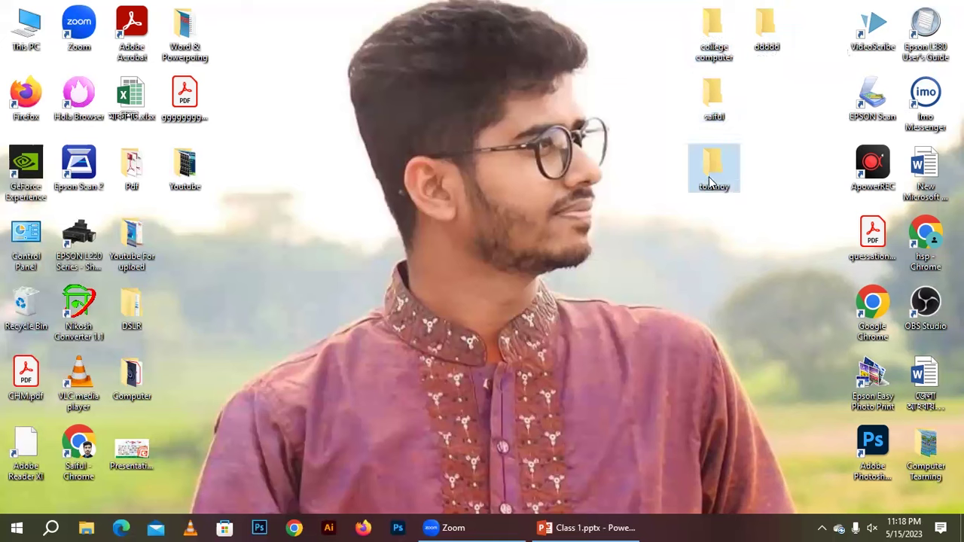
pyautogui.click(768, 29)
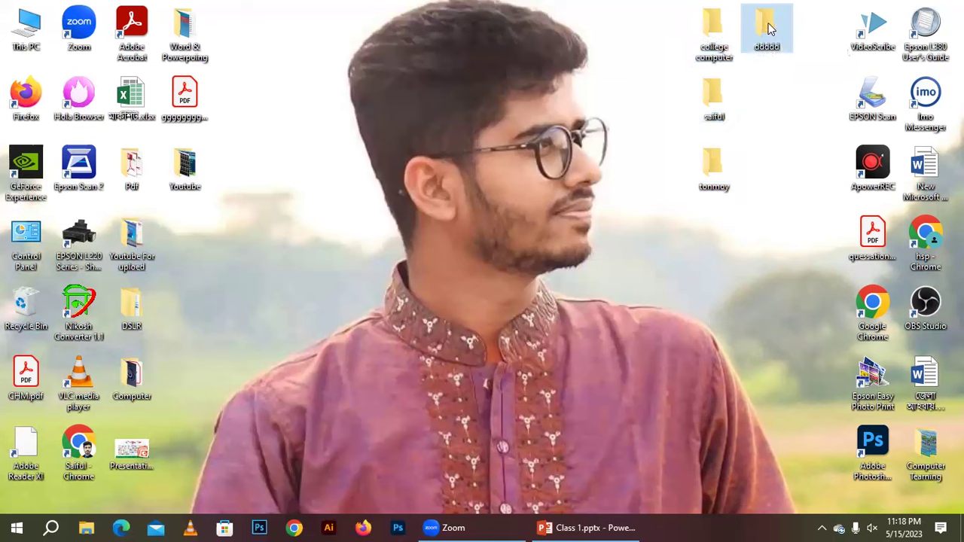
pyautogui.click(768, 221)
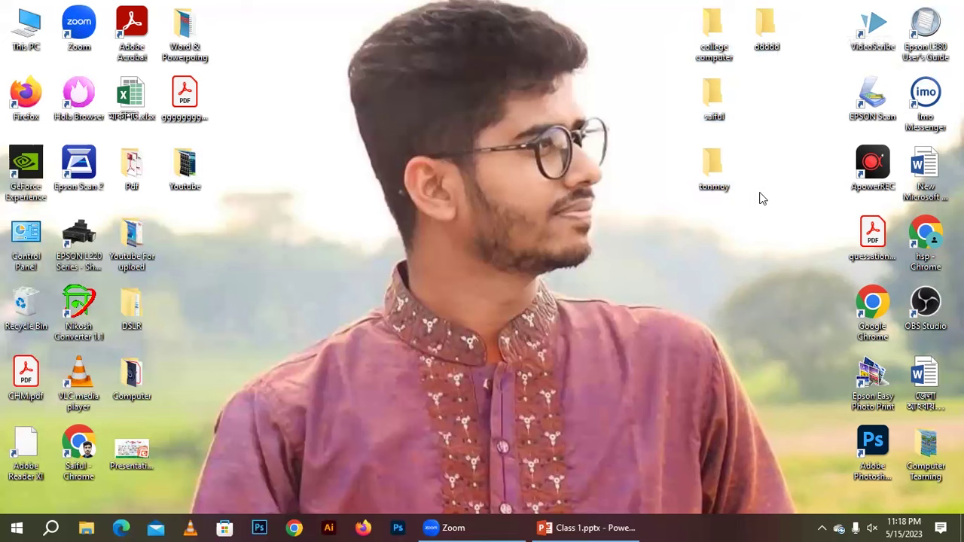
# Open the Youtube folder, view its 360_F_311603103 keyboard picture to locate the Ctrl key, and return to the desktop
pyautogui.click(766, 29)
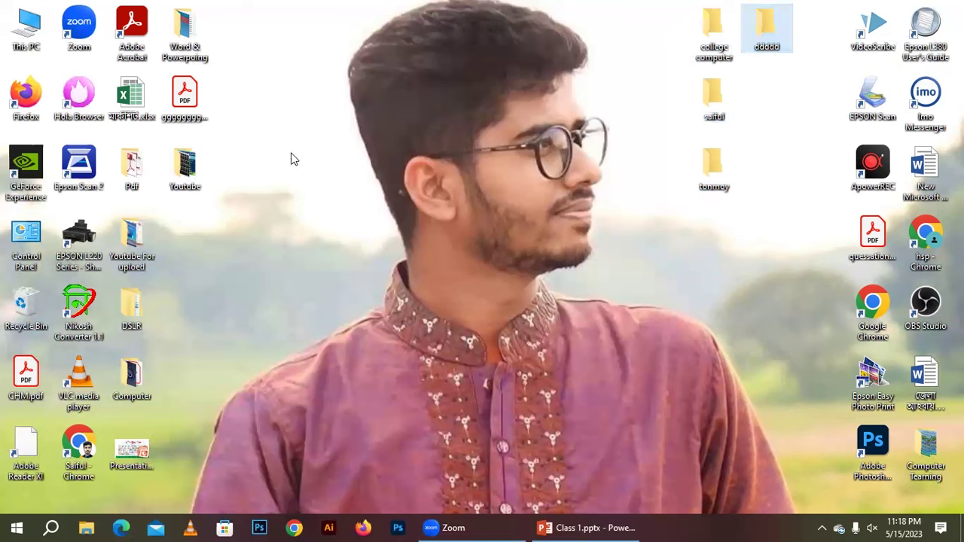
pyautogui.click(185, 167)
pyautogui.doubleClick(185, 169)
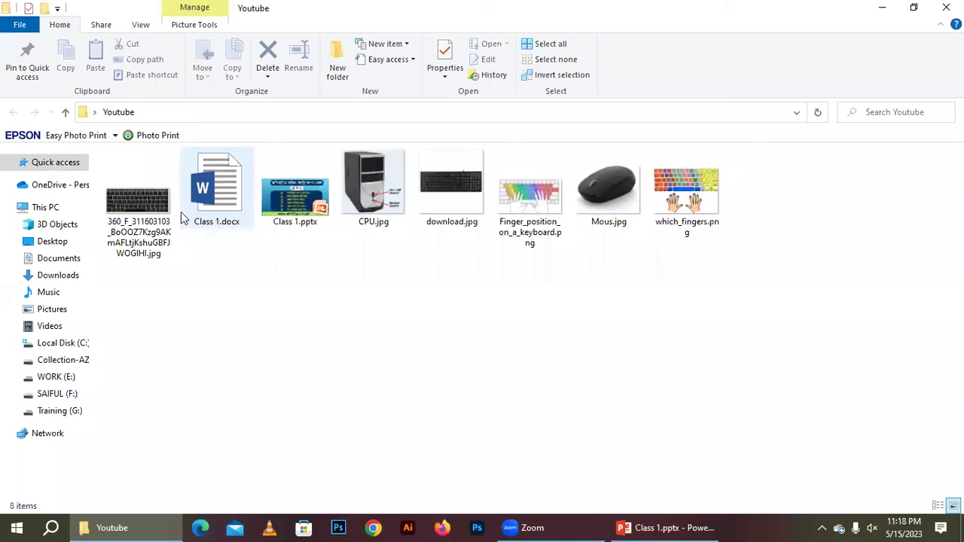
pyautogui.click(161, 209)
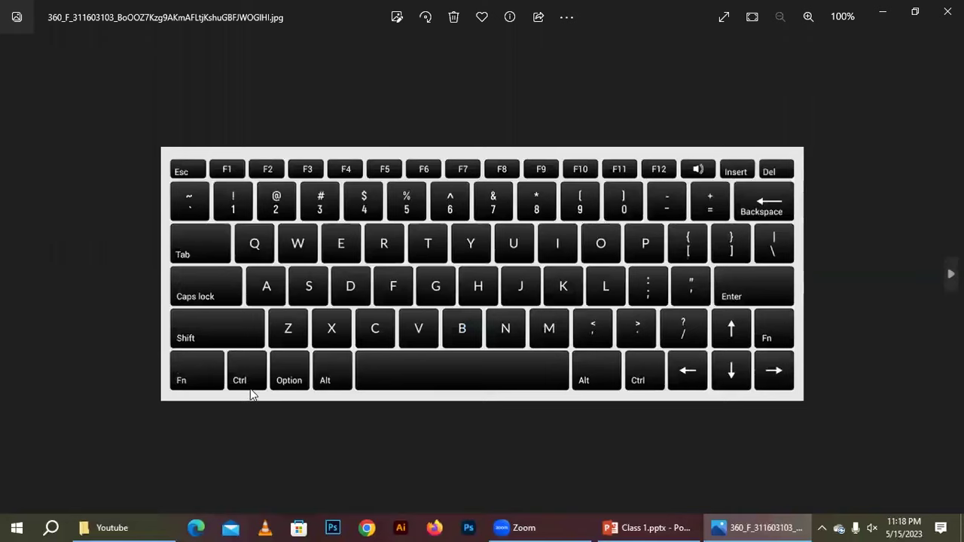
pyautogui.click(884, 11)
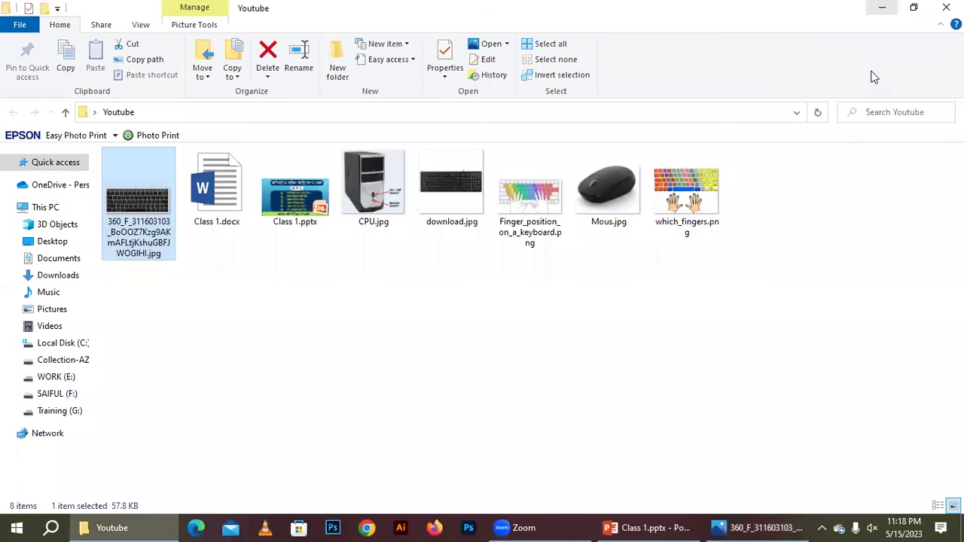
pyautogui.click(885, 8)
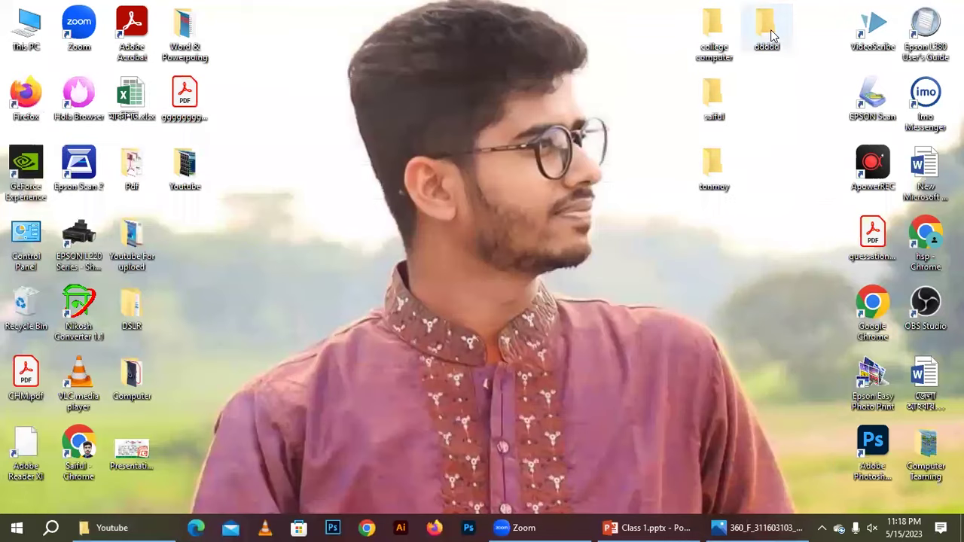
pyautogui.click(716, 167)
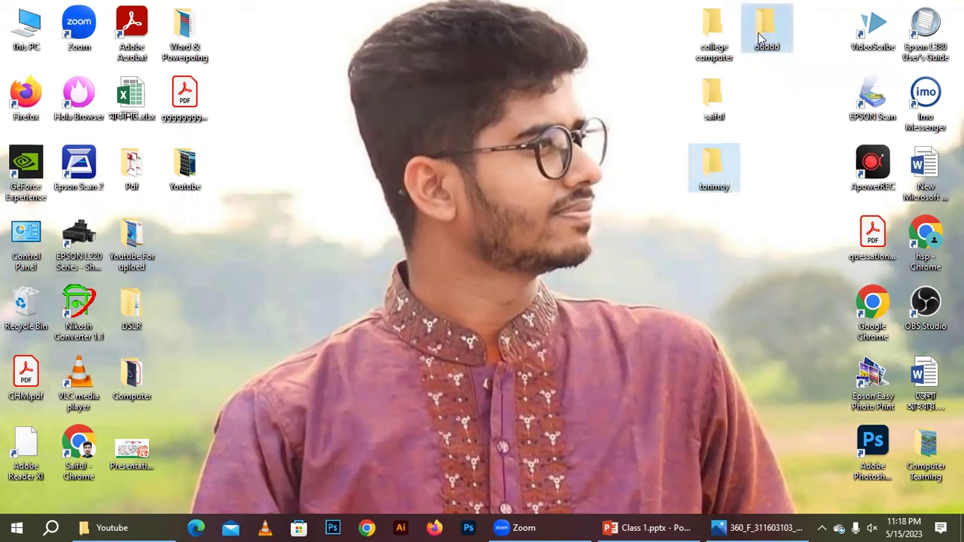
pyautogui.rightClick(707, 160)
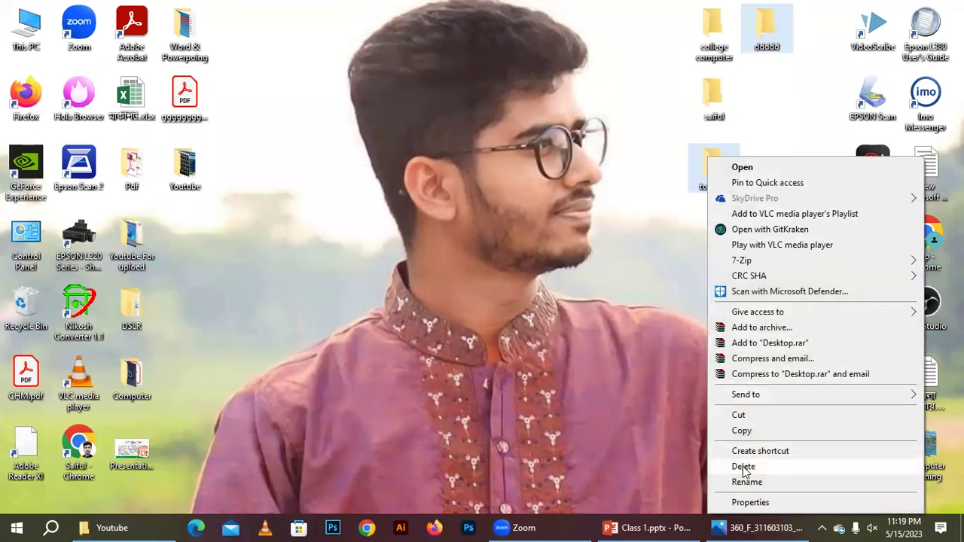
pyautogui.click(745, 129)
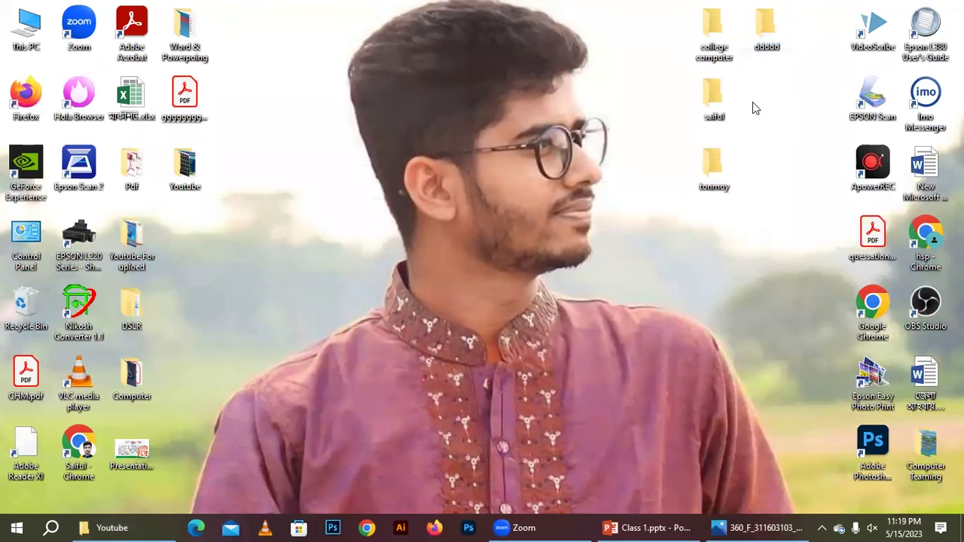
pyautogui.click(726, 177)
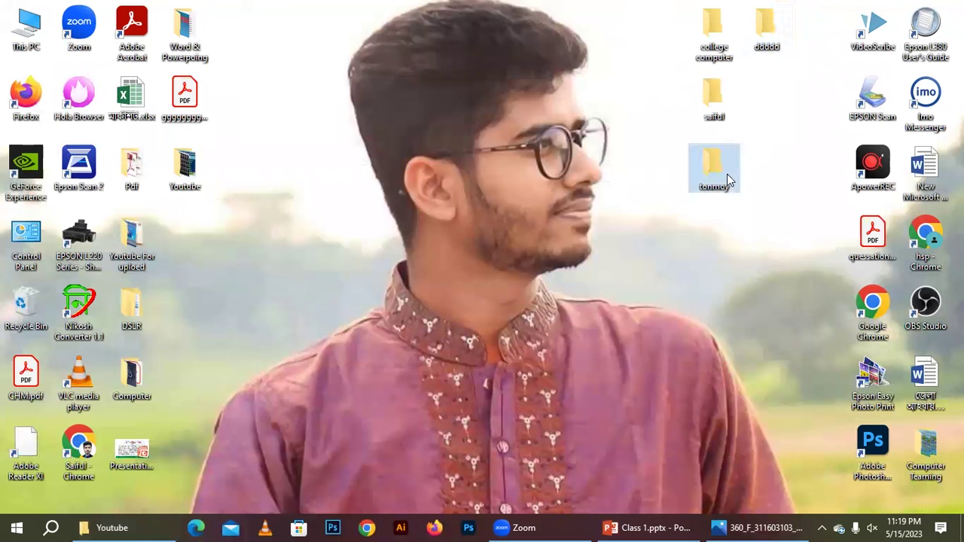
pyautogui.click(776, 28)
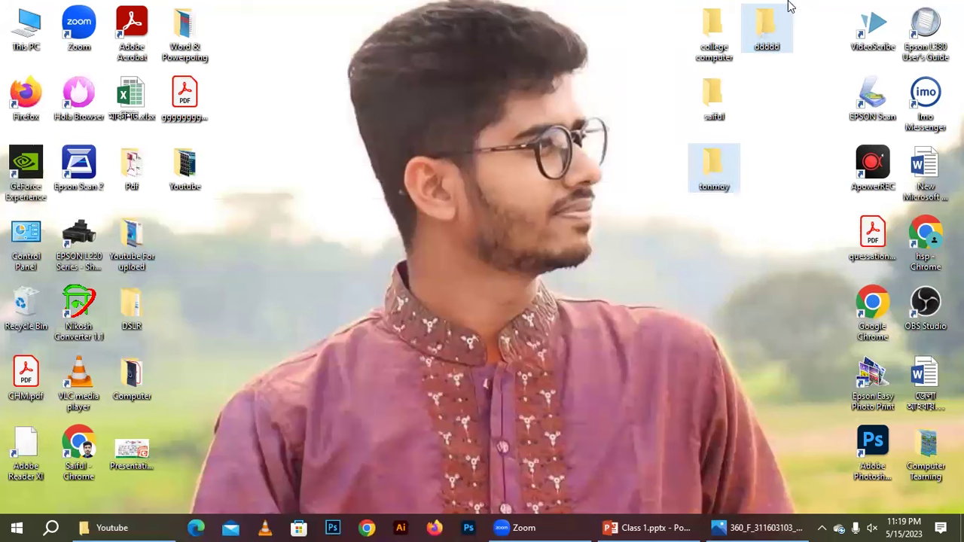
pyautogui.rightClick(751, 86)
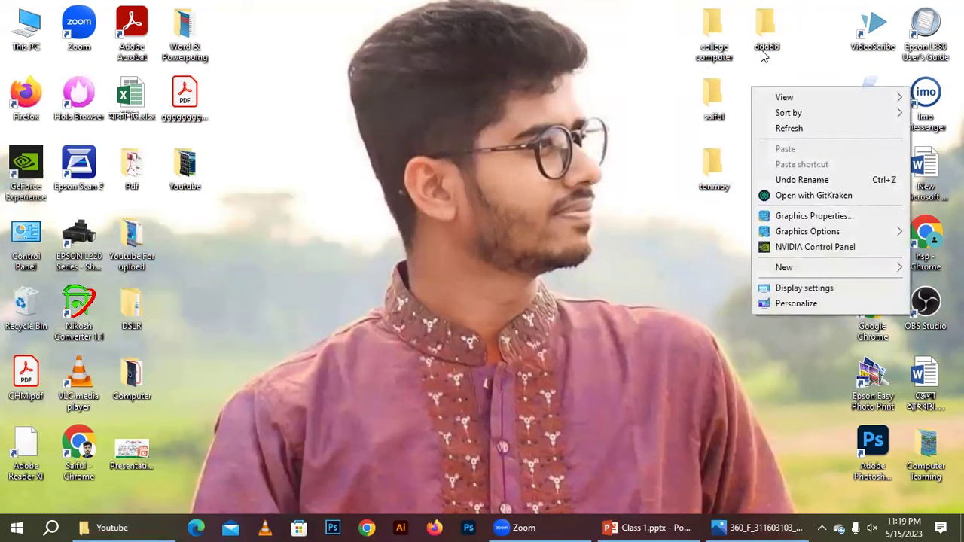
pyautogui.click(788, 44)
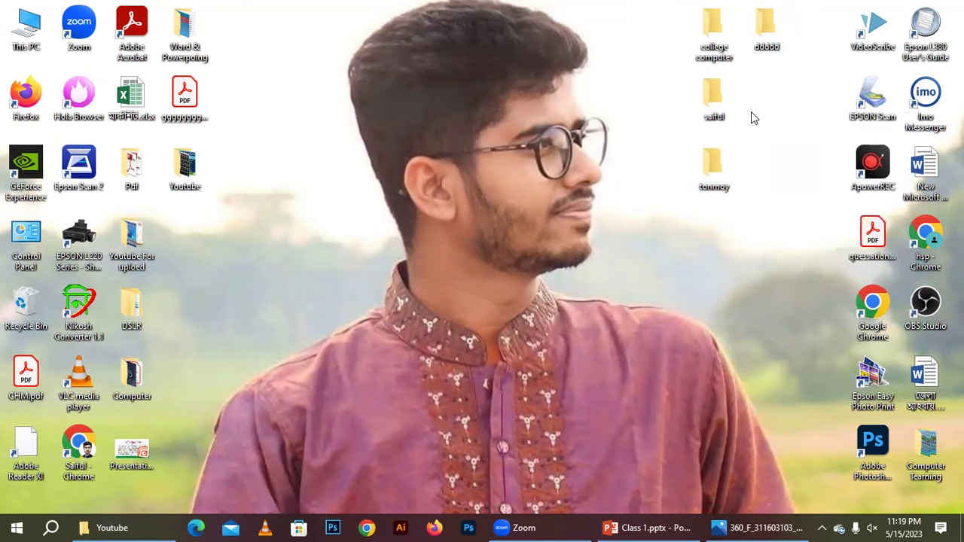
# Delete the "ddddd" folder and the lowest folder in the college computer column from the desktop together
pyautogui.click(775, 34)
pyautogui.keyDown('ctrl'); pyautogui.click(729, 164); pyautogui.keyUp('ctrl')
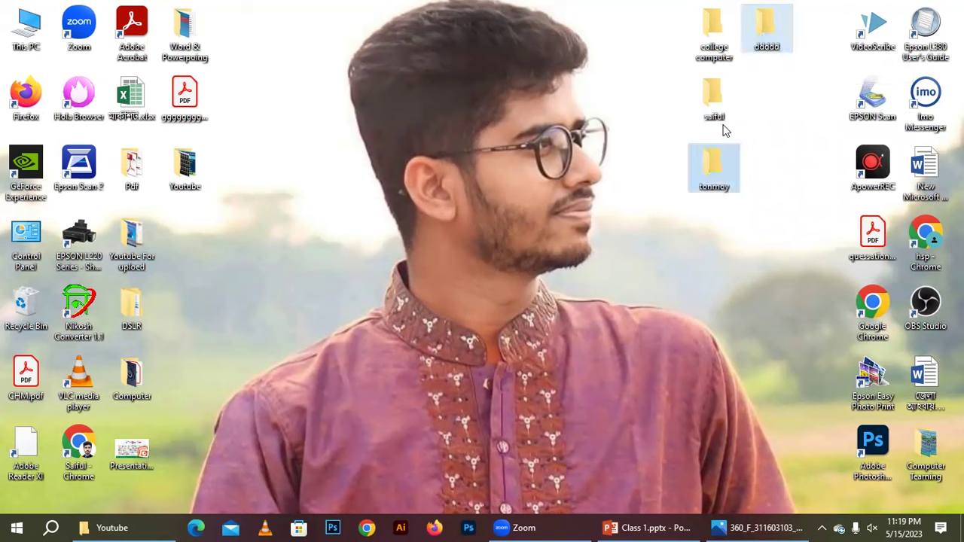
pyautogui.click(714, 162)
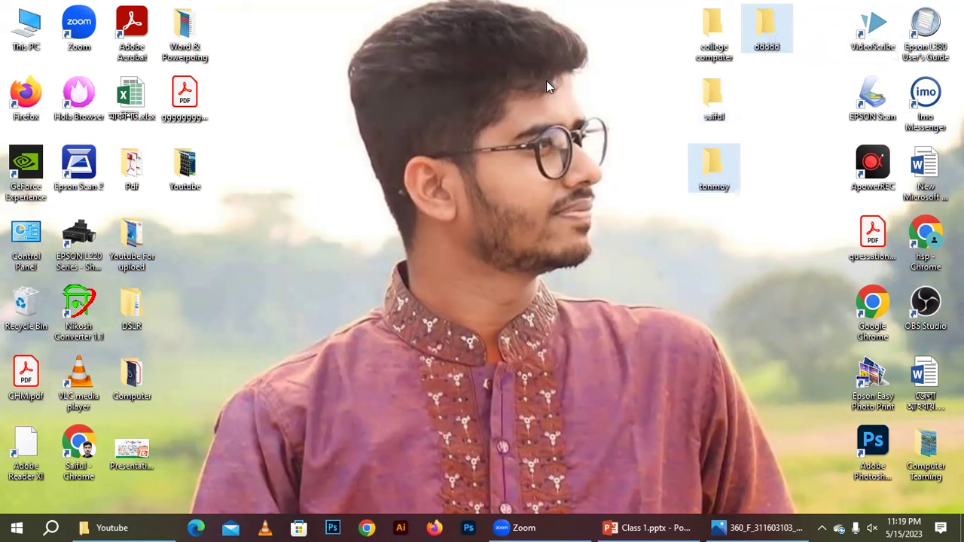
pyautogui.rightClick(768, 31)
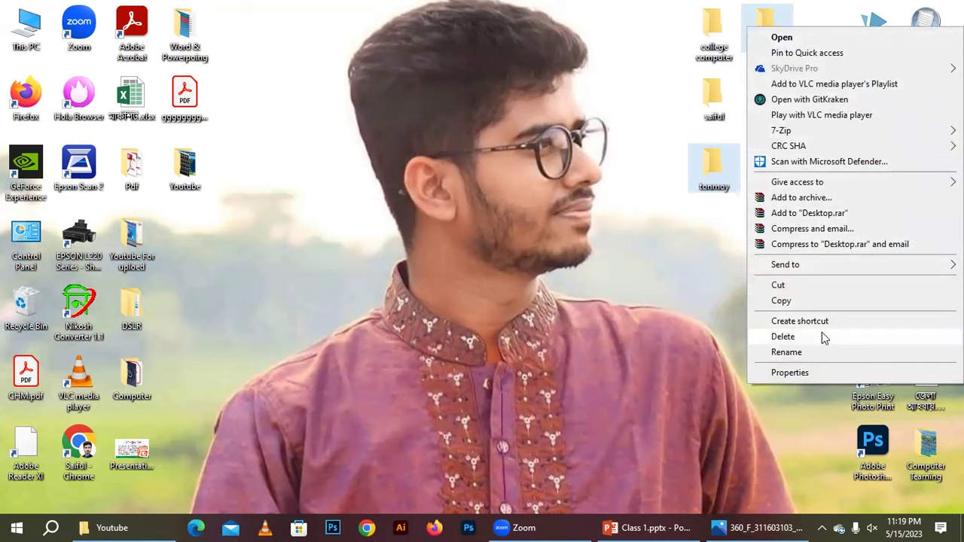
pyautogui.click(787, 341)
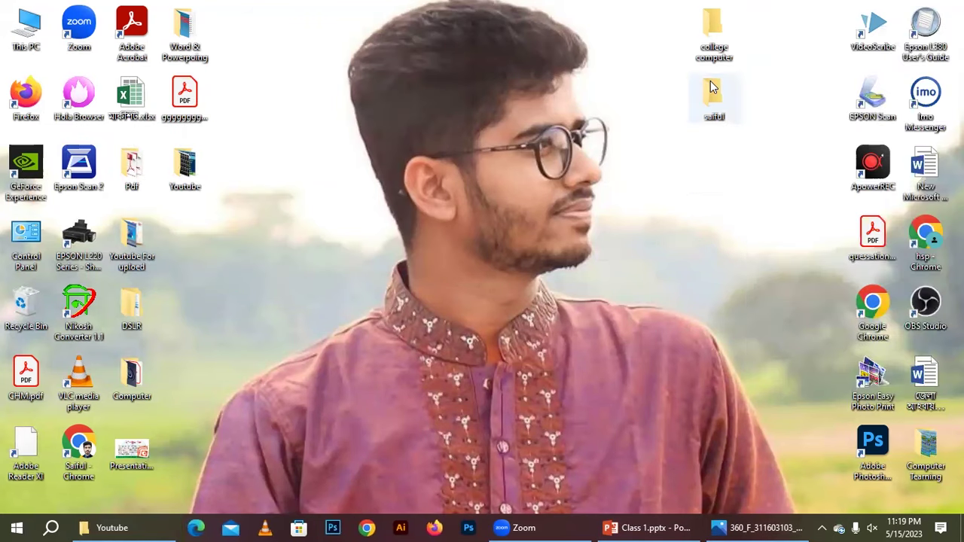
pyautogui.moveTo(778, 128); pyautogui.dragTo(467, 28)
pyautogui.click(795, 111)
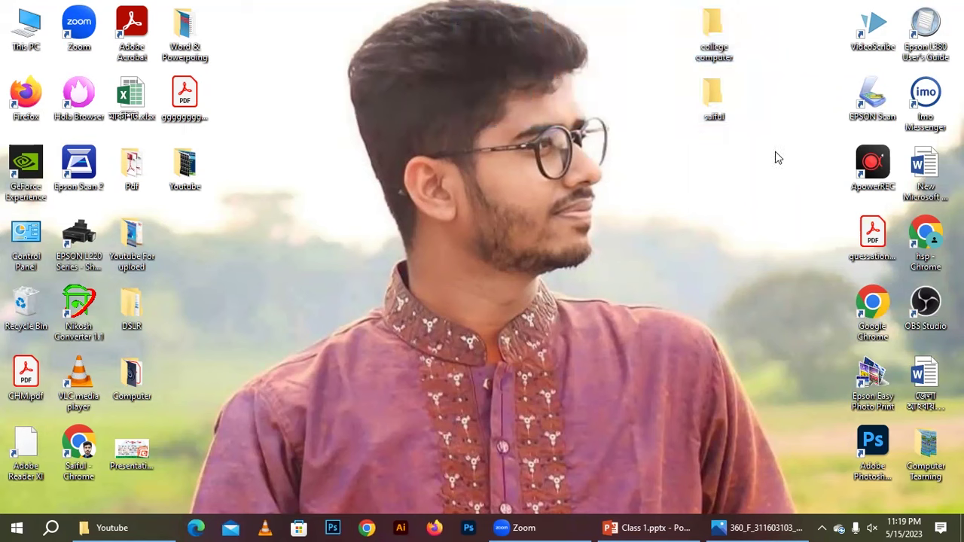
pyautogui.moveTo(781, 164); pyautogui.dragTo(690, 4)
pyautogui.click(761, 51)
# Switch to Class 1.pptx in PowerPoint and highlight the slide's first two topics, on shutting down/starting the computer and creating folders
pyautogui.click(650, 527)
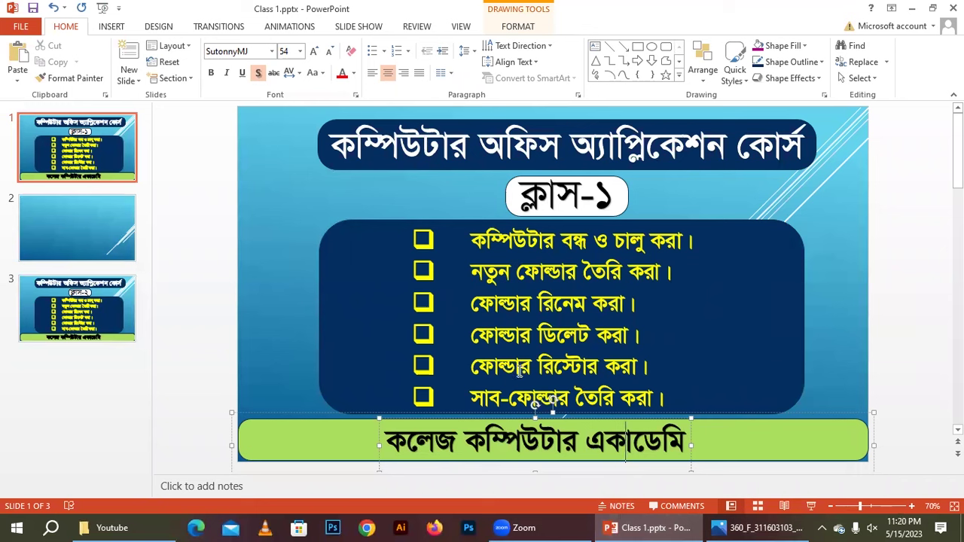
pyautogui.click(838, 343)
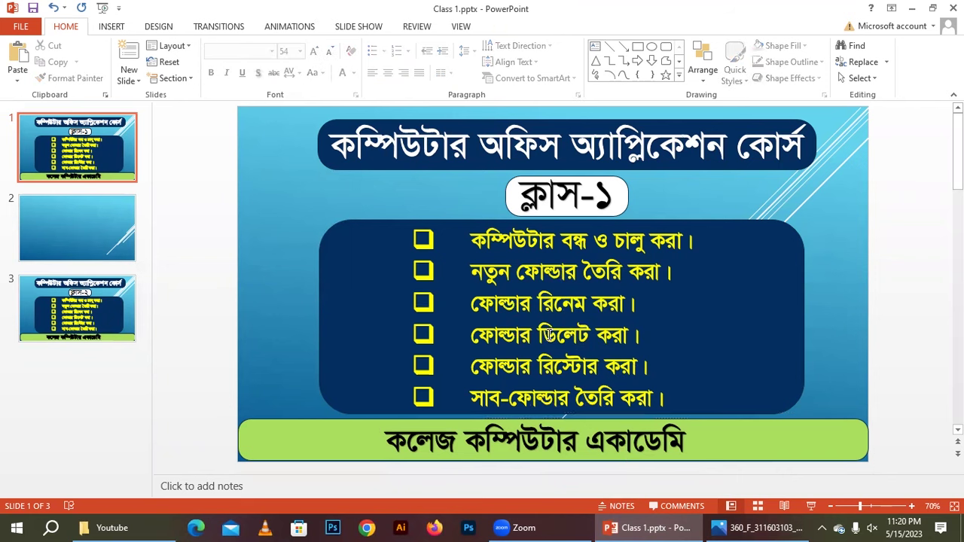
pyautogui.click(522, 273)
pyautogui.moveTo(522, 272); pyautogui.dragTo(662, 273)
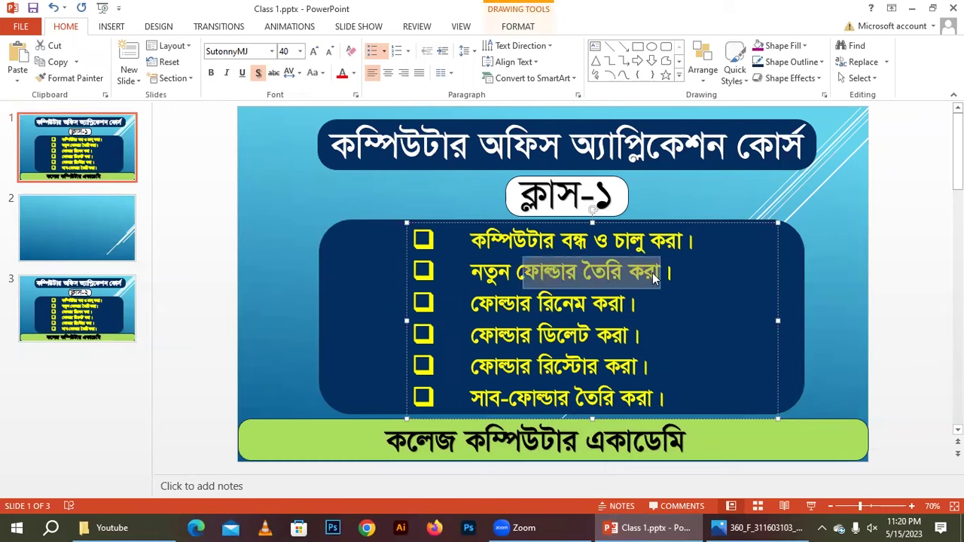
pyautogui.click(527, 247)
pyautogui.moveTo(468, 240); pyautogui.dragTo(691, 243)
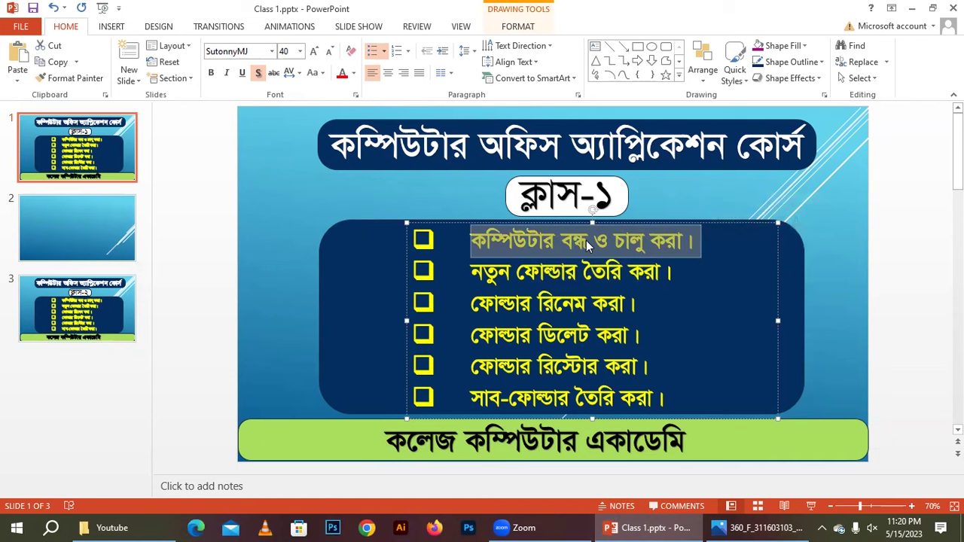
# Review the slide's topics on creating, renaming, deleting and restoring folders by highlighting each one, and return to the desktop
pyautogui.click(473, 271)
pyautogui.moveTo(492, 273); pyautogui.dragTo(677, 280)
pyautogui.click(473, 309)
pyautogui.moveTo(473, 309); pyautogui.dragTo(639, 309)
pyautogui.click(521, 337)
pyautogui.moveTo(471, 336); pyautogui.dragTo(651, 338)
pyautogui.click(472, 368)
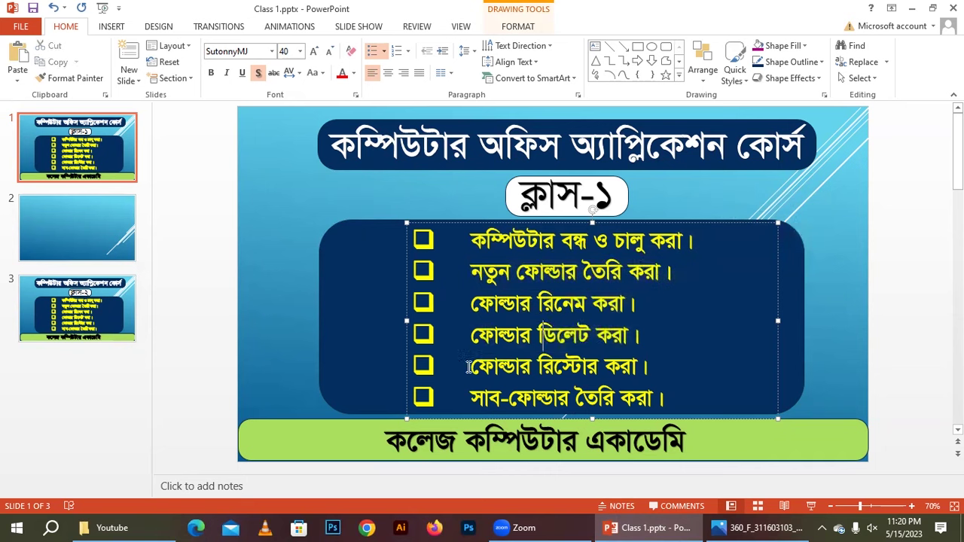
pyautogui.moveTo(471, 367); pyautogui.dragTo(662, 365)
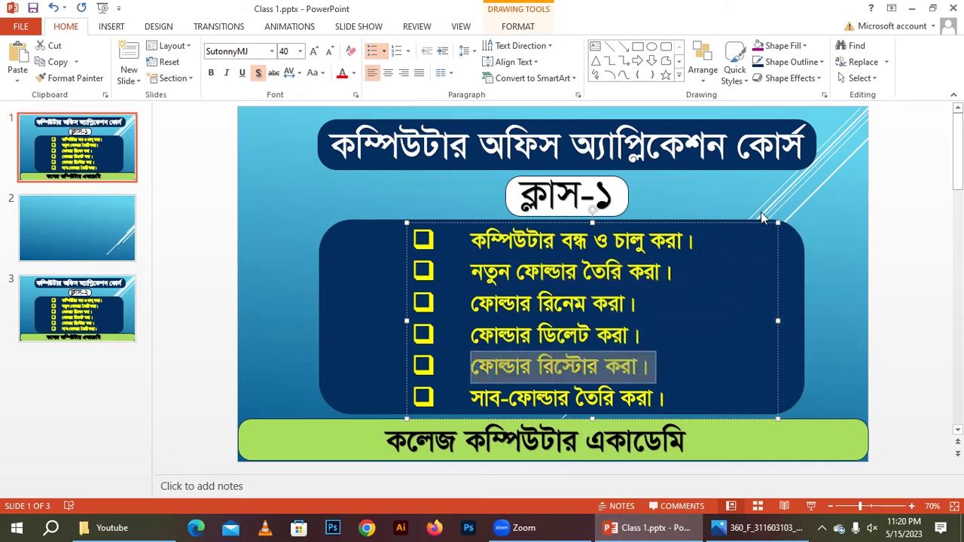
pyautogui.click(788, 193)
pyautogui.click(912, 9)
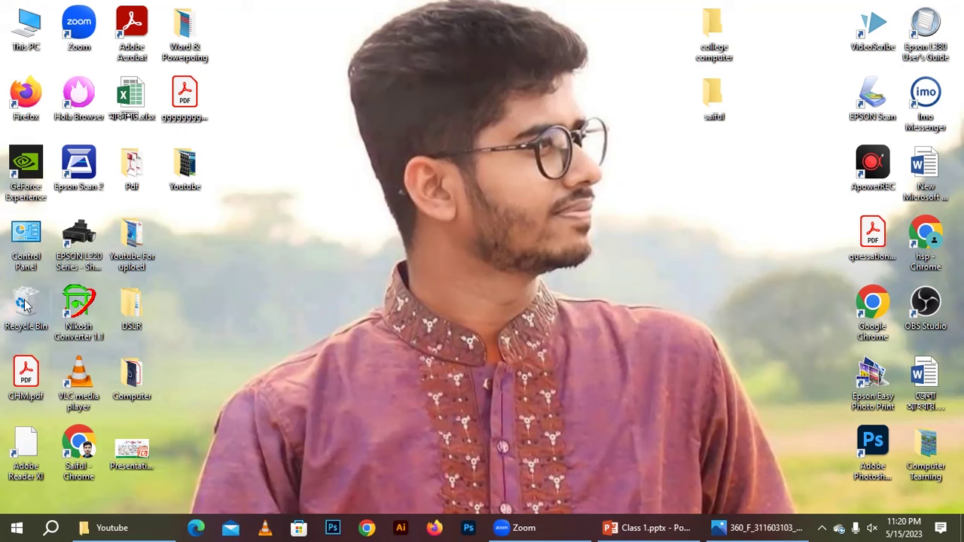
# Open the Recycle Bin and examine the deleted folders and the keybord.jpg picture
pyautogui.moveTo(39, 297)
pyautogui.mouseDown()
pyautogui.moveTo(88, 275)
pyautogui.moveTo(370, 239)
pyautogui.moveTo(581, 235)
pyautogui.moveTo(746, 205)
pyautogui.moveTo(786, 308)
pyautogui.moveTo(31, 310)
pyautogui.mouseUp()
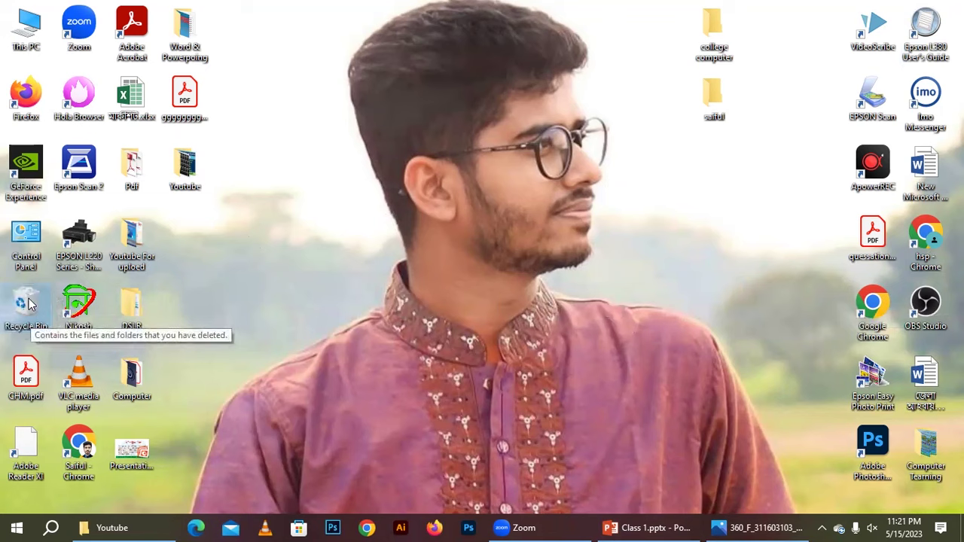
pyautogui.doubleClick(26, 309)
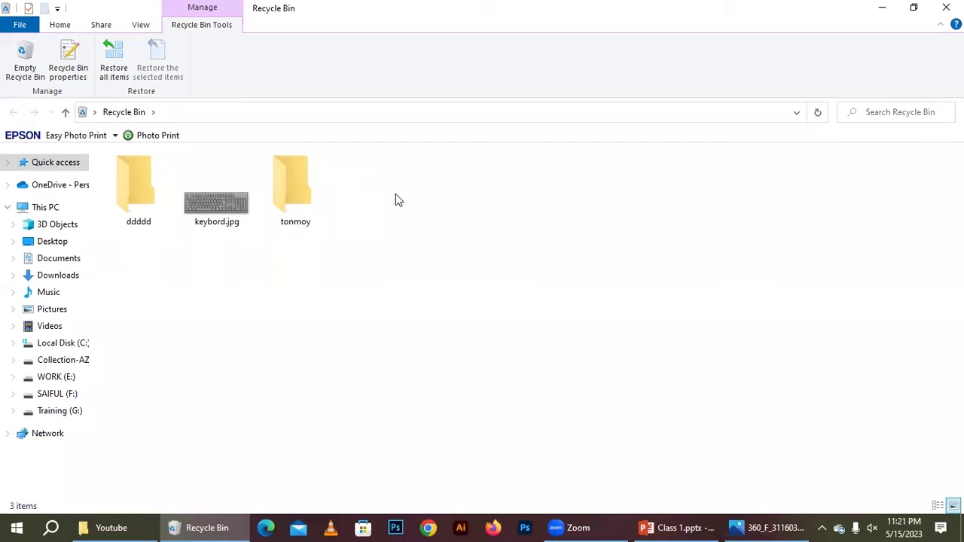
pyautogui.moveTo(395, 194); pyautogui.dragTo(113, 194)
pyautogui.moveTo(238, 291); pyautogui.dragTo(219, 185)
pyautogui.click(296, 282)
pyautogui.moveTo(411, 229); pyautogui.dragTo(144, 184)
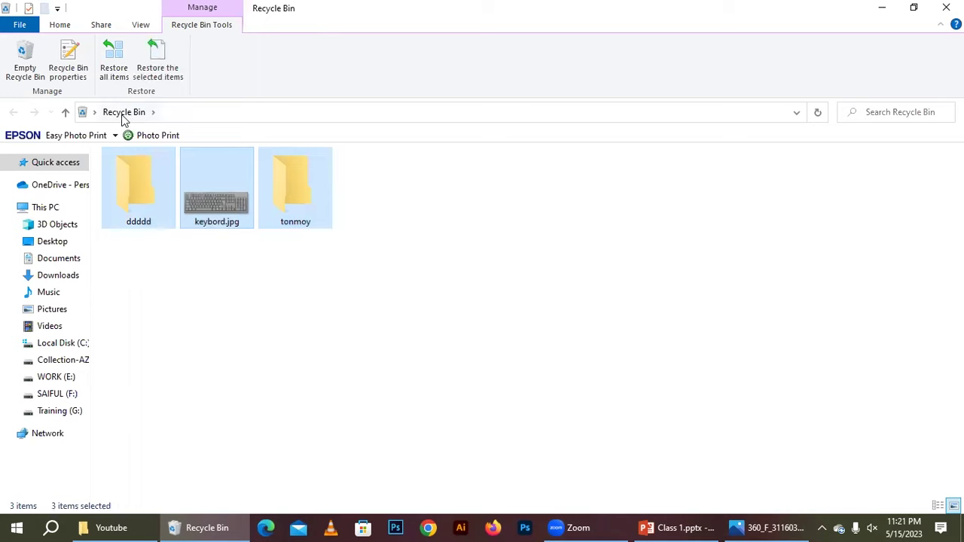
pyautogui.click(247, 368)
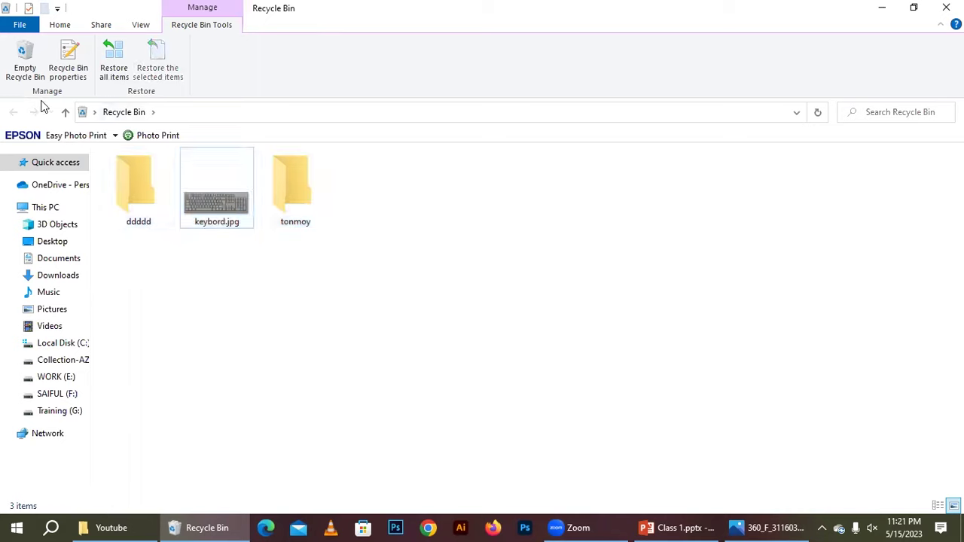
# Start a permanent deletion of both folders and keybord.jpg in the Recycle Bin, and decline it at the confirmation
pyautogui.moveTo(452, 197); pyautogui.dragTo(121, 168)
pyautogui.moveTo(524, 207); pyautogui.dragTo(129, 180)
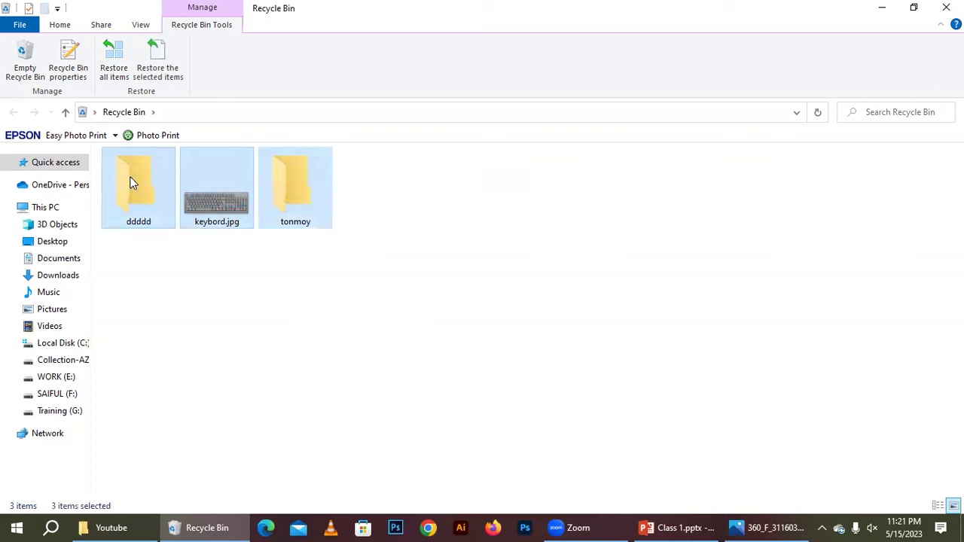
pyautogui.rightClick(287, 186)
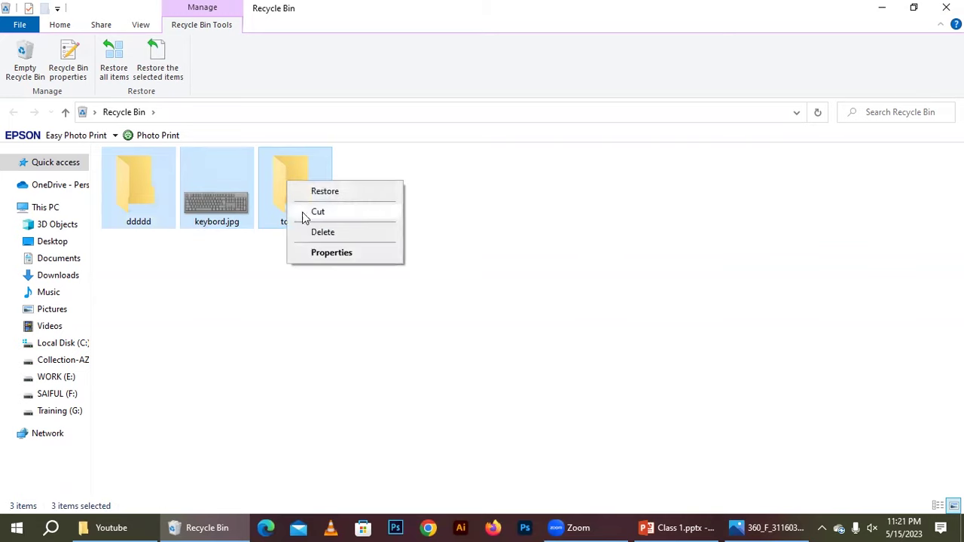
pyautogui.click(315, 234)
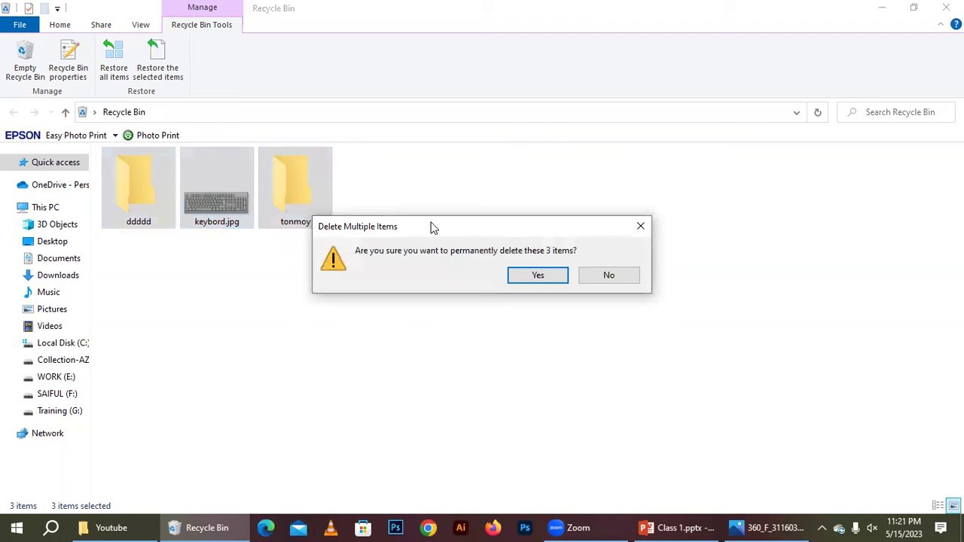
pyautogui.moveTo(432, 226); pyautogui.dragTo(456, 159)
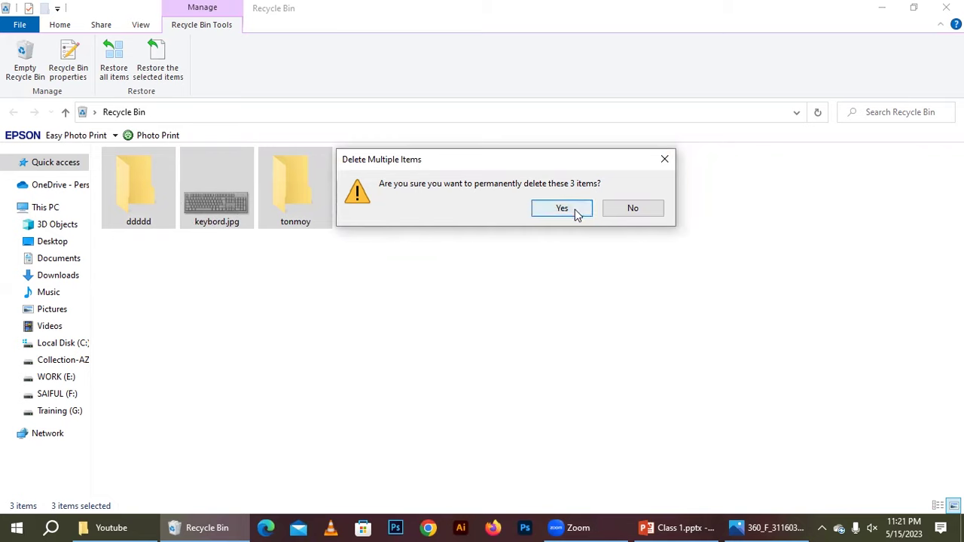
pyautogui.click(630, 209)
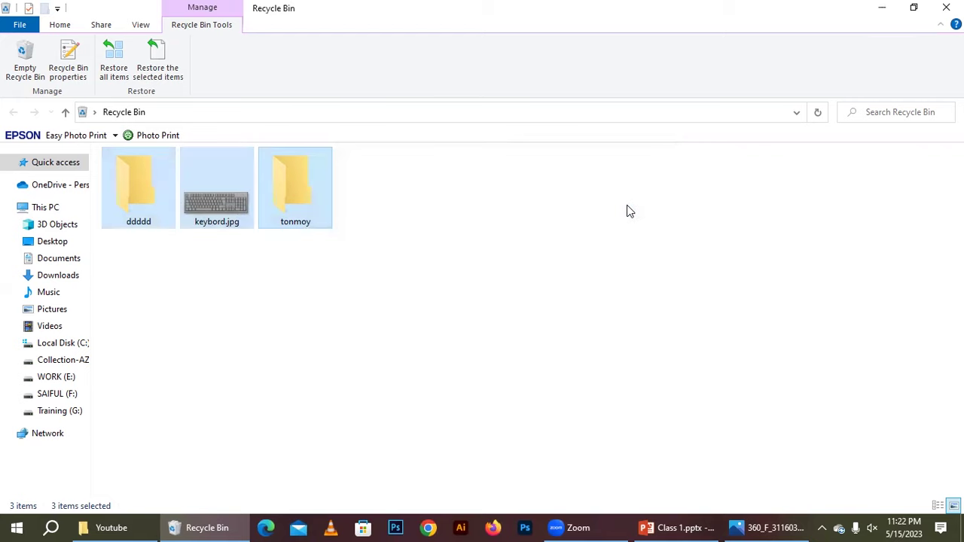
# Restore both deleted folders from the Recycle Bin, leaving keybord.jpg there
pyautogui.click(313, 242)
pyautogui.moveTo(549, 235); pyautogui.dragTo(446, 214)
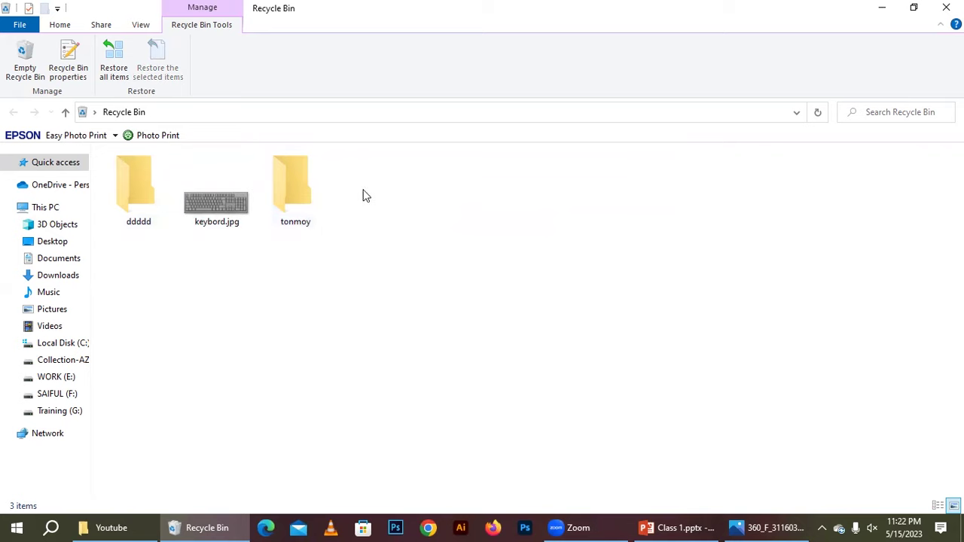
pyautogui.click(299, 186)
pyautogui.keyDown('ctrl'); pyautogui.click(139, 195); pyautogui.keyUp('ctrl')
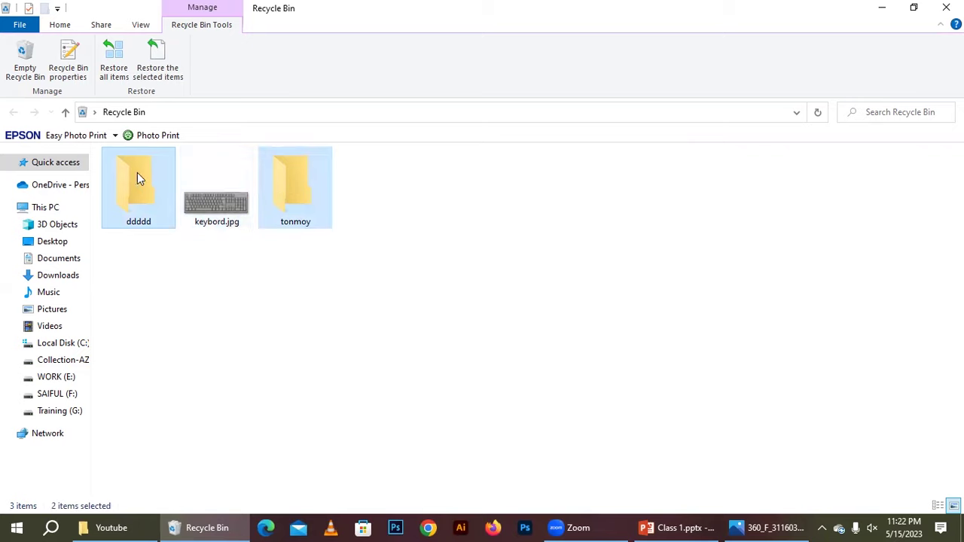
pyautogui.rightClick(295, 178)
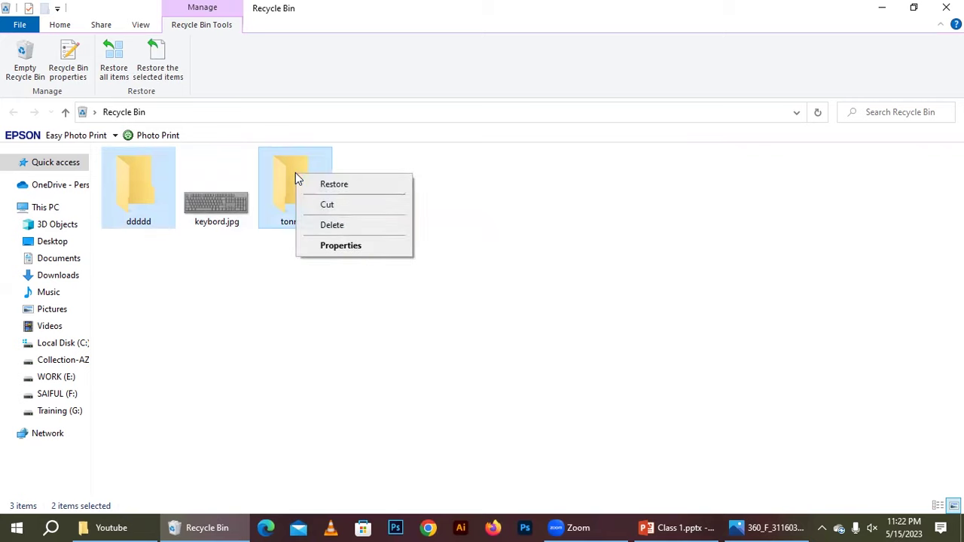
pyautogui.click(350, 185)
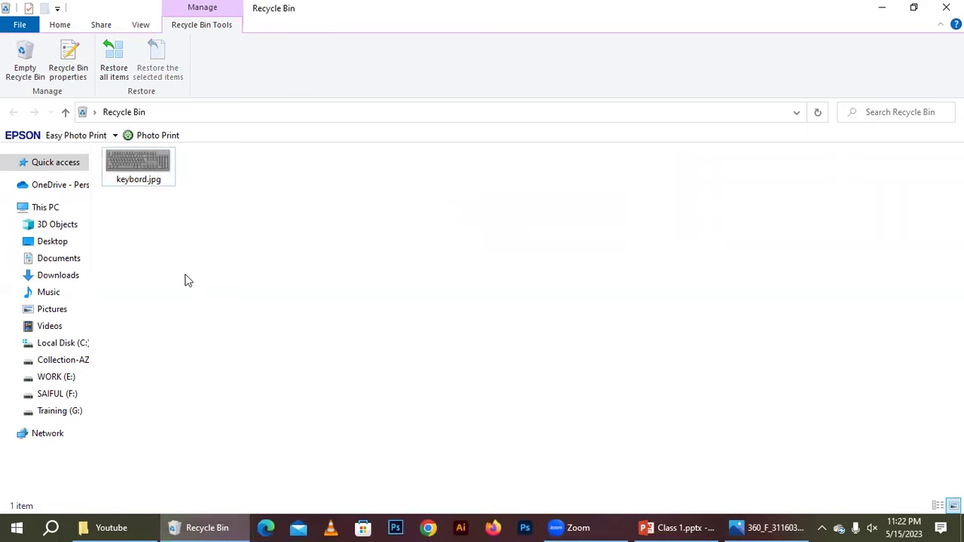
# Return to the desktop and move the two restored folders together beside the college computer folder
pyautogui.click(883, 7)
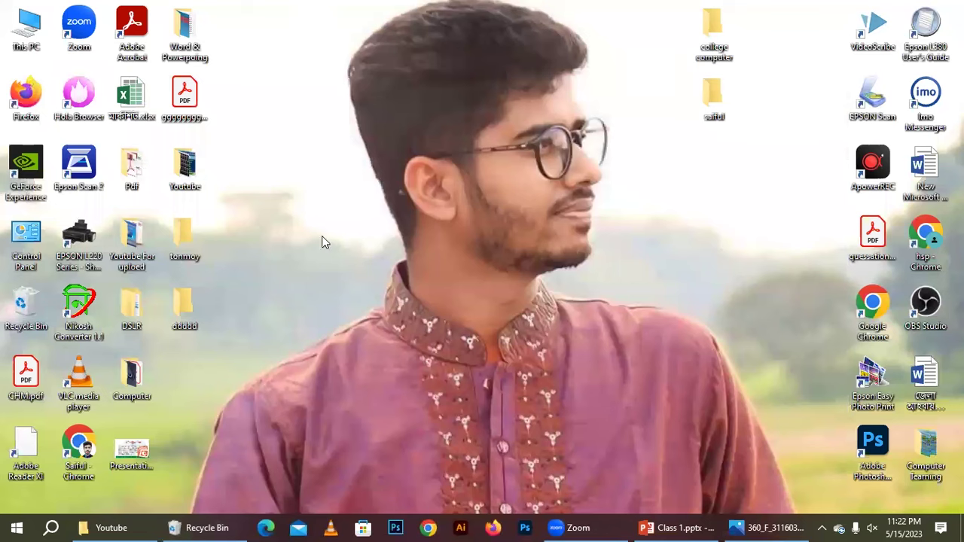
pyautogui.moveTo(214, 353); pyautogui.dragTo(783, 117)
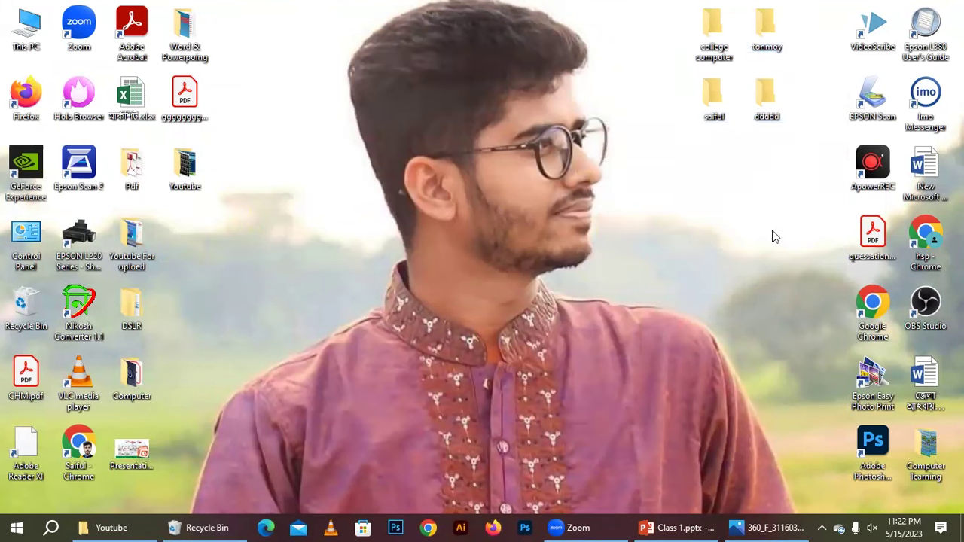
pyautogui.click(727, 230)
# Switch to Class 1.pptx in PowerPoint, highlight the slide's last topic on creating sub-folders, and return to the desktop
pyautogui.click(678, 528)
pyautogui.moveTo(472, 398); pyautogui.dragTo(680, 407)
pyautogui.click(822, 273)
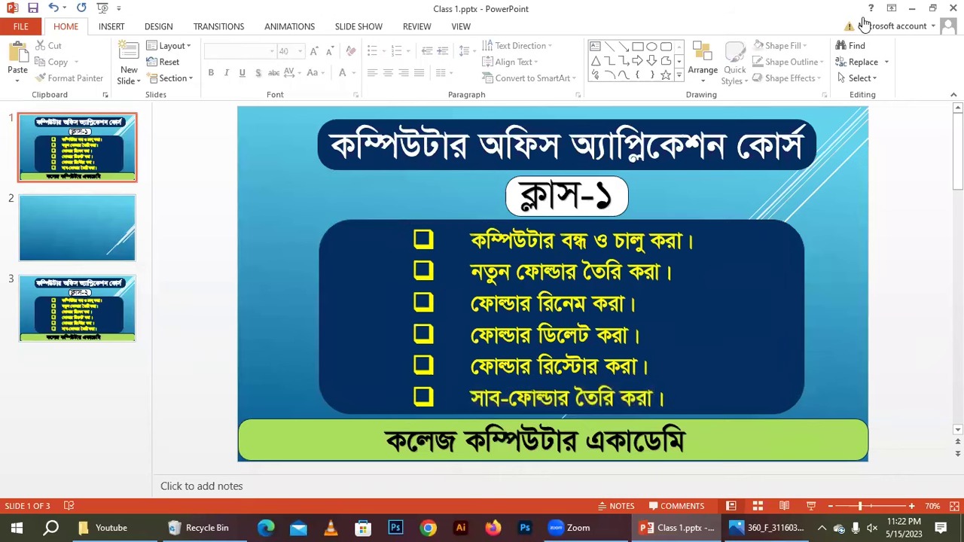
pyautogui.click(913, 8)
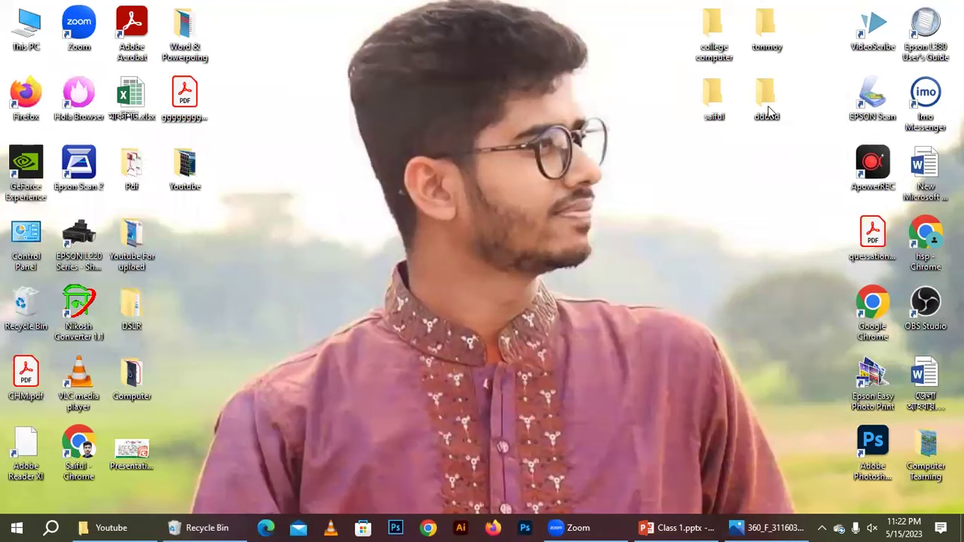
# Rearrange the four desktop folders so college computer stands alone below a single row of the other three
pyautogui.moveTo(712, 26); pyautogui.dragTo(727, 196)
pyautogui.moveTo(719, 106); pyautogui.dragTo(716, 46)
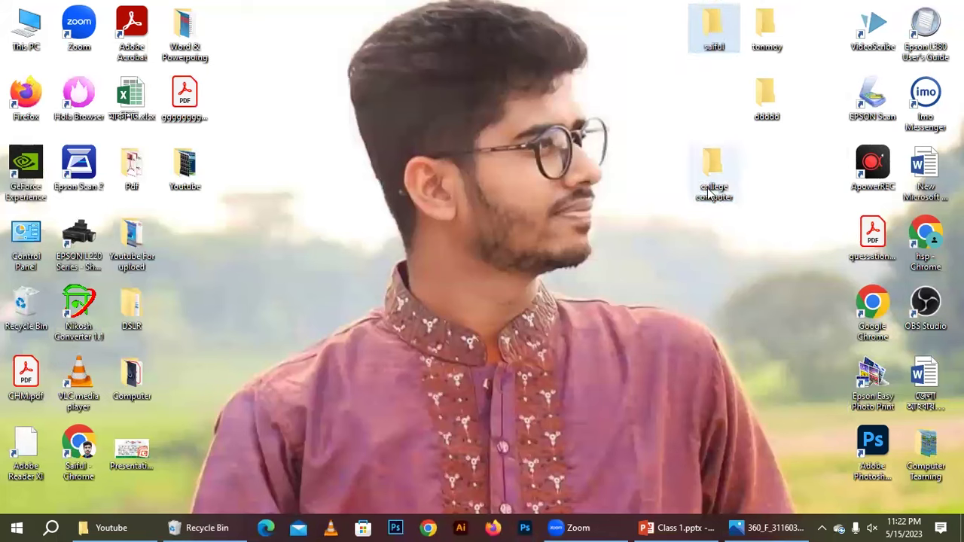
pyautogui.click(755, 214)
pyautogui.moveTo(755, 214); pyautogui.dragTo(733, 179)
pyautogui.moveTo(778, 113); pyautogui.dragTo(684, 37)
pyautogui.moveTo(717, 167); pyautogui.dragTo(757, 142)
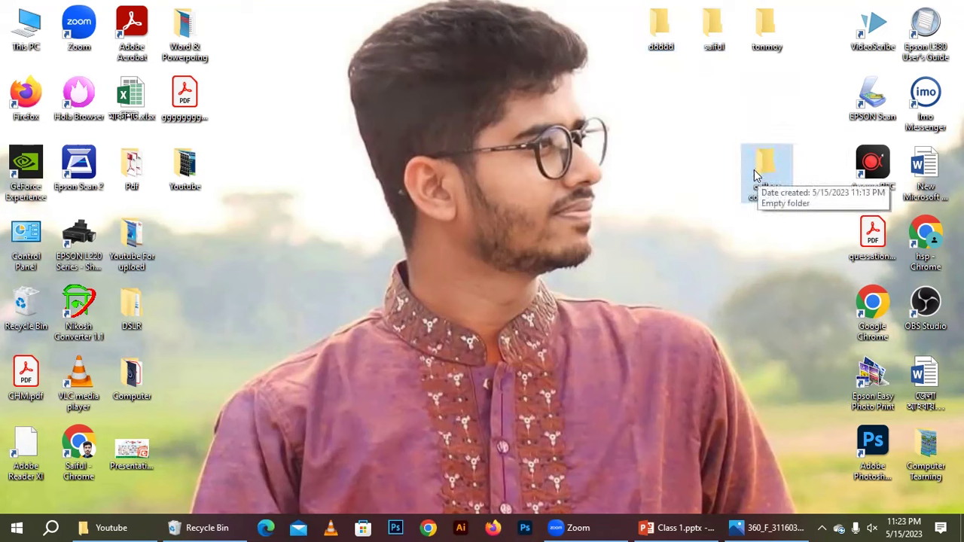
pyautogui.click(782, 257)
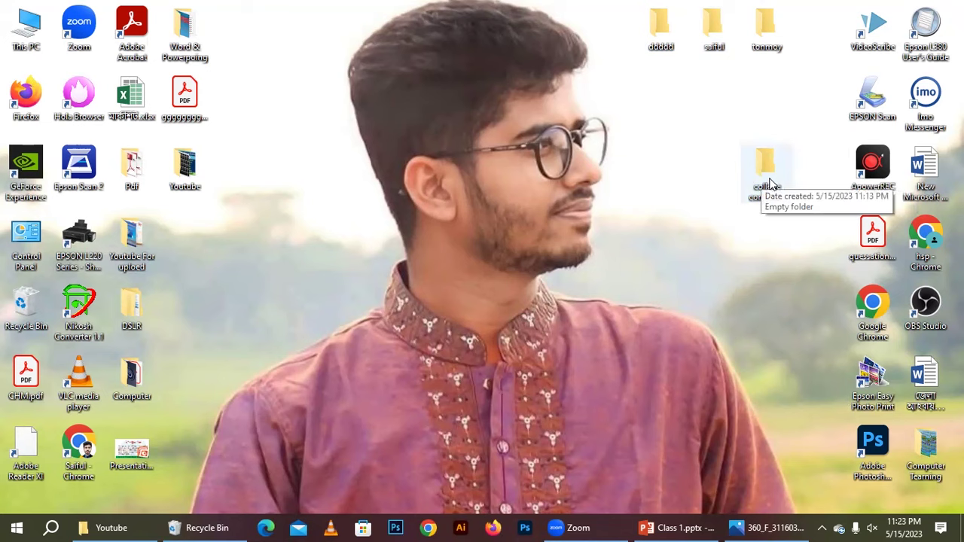
# Open the college computer folder to view its contents and close it again, repeating this several times
pyautogui.doubleClick(768, 179)
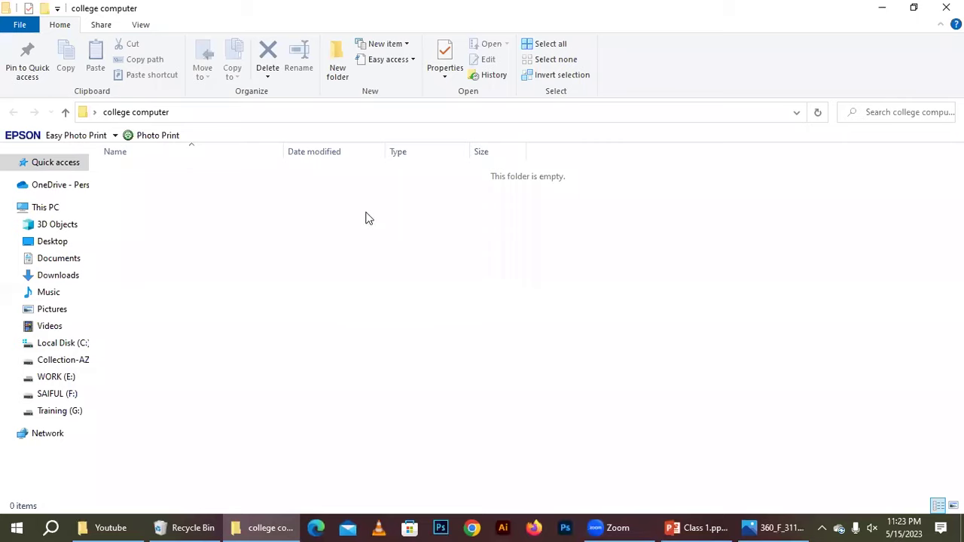
pyautogui.click(947, 7)
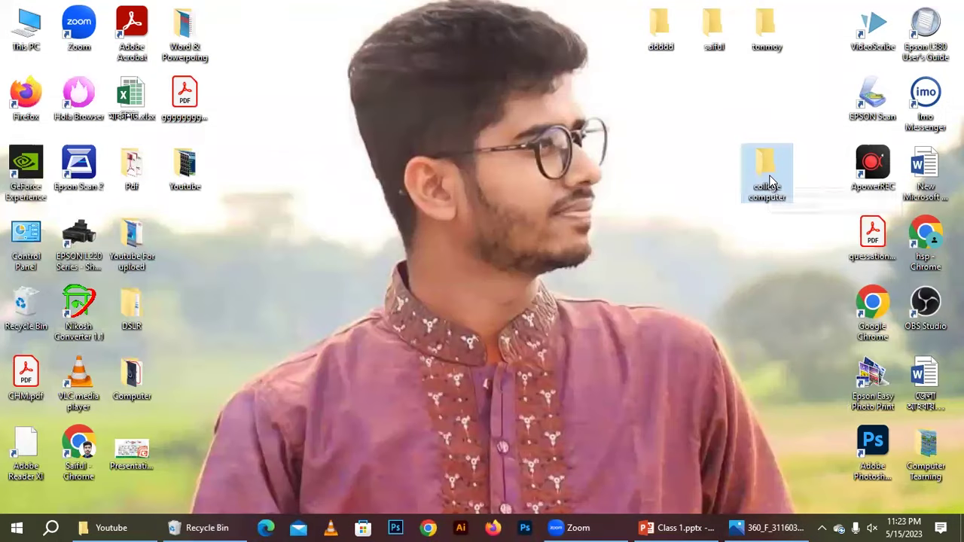
pyautogui.doubleClick(768, 179)
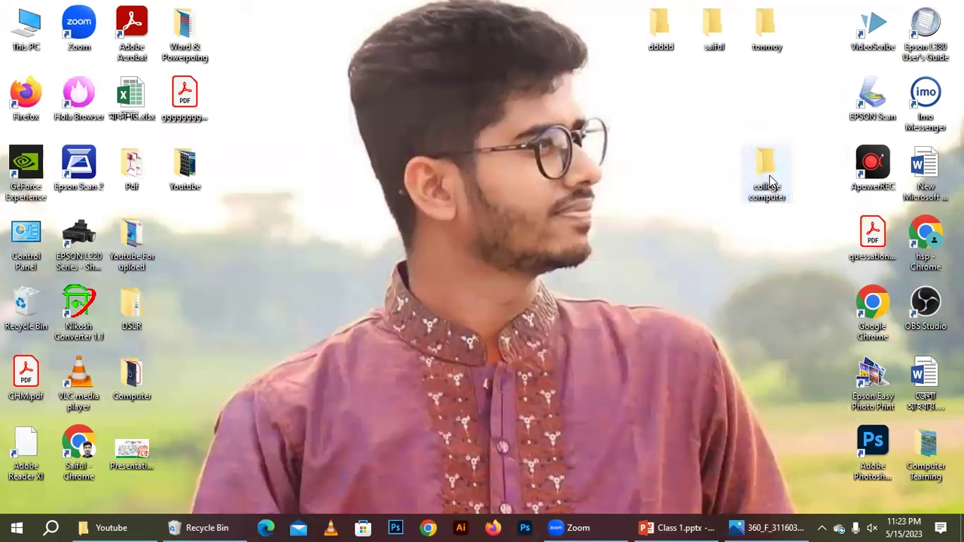
pyautogui.hotkey('alt', 'F4')
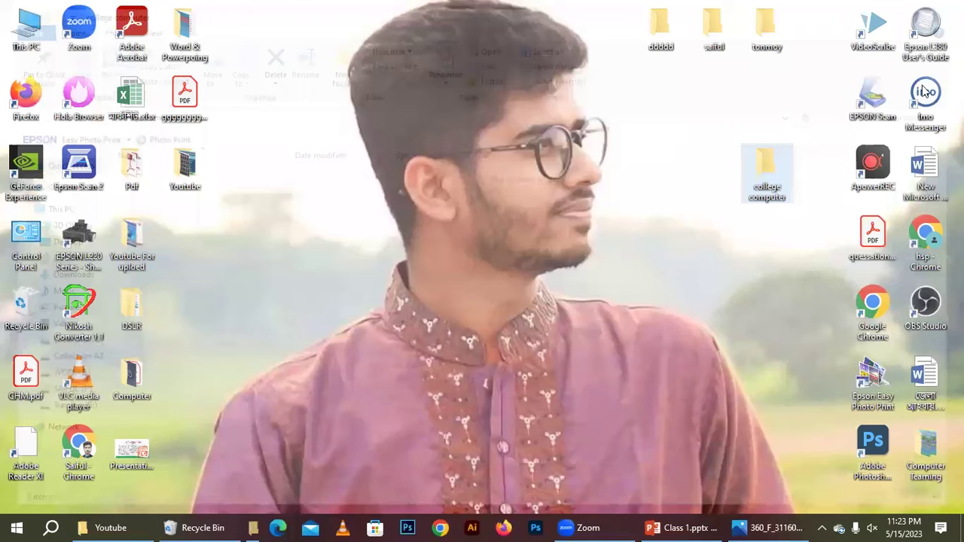
pyautogui.doubleClick(778, 174)
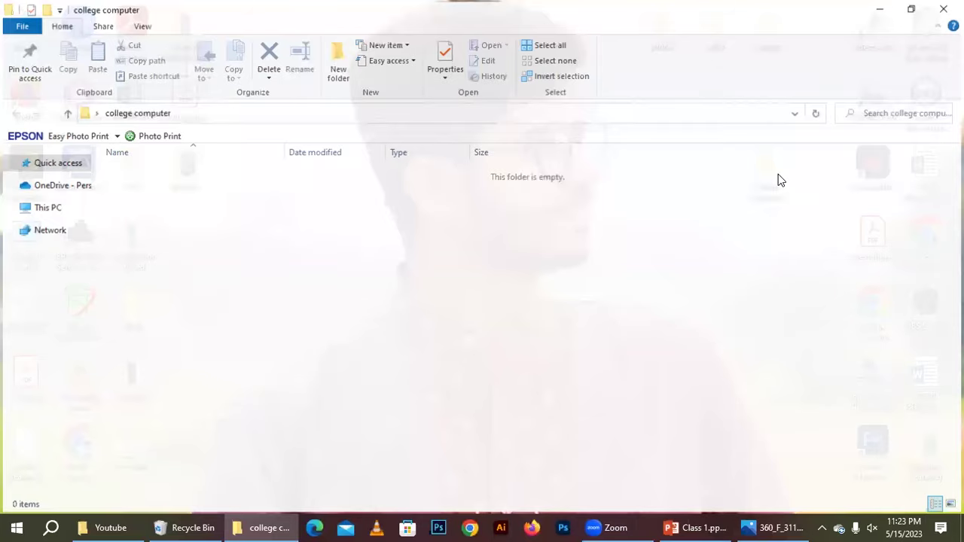
pyautogui.click(947, 8)
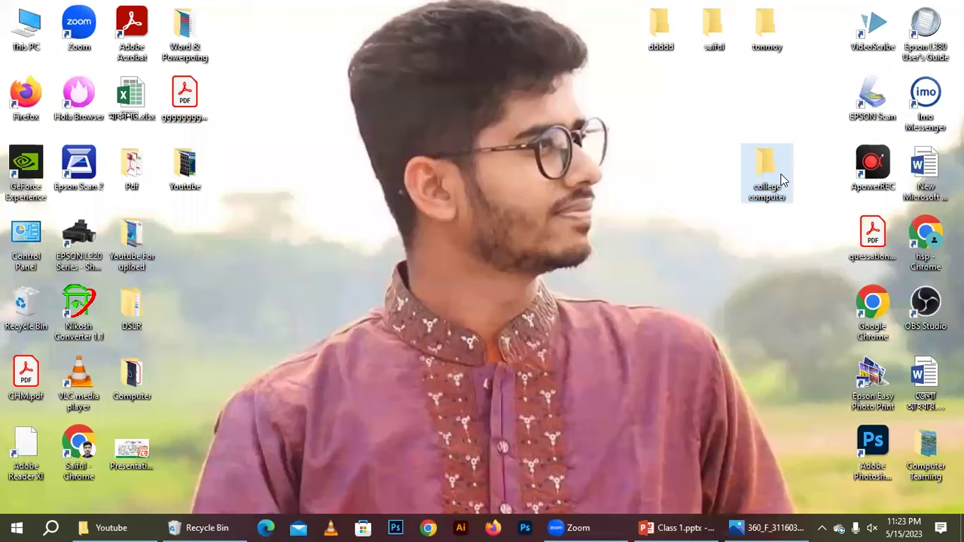
pyautogui.doubleClick(781, 180)
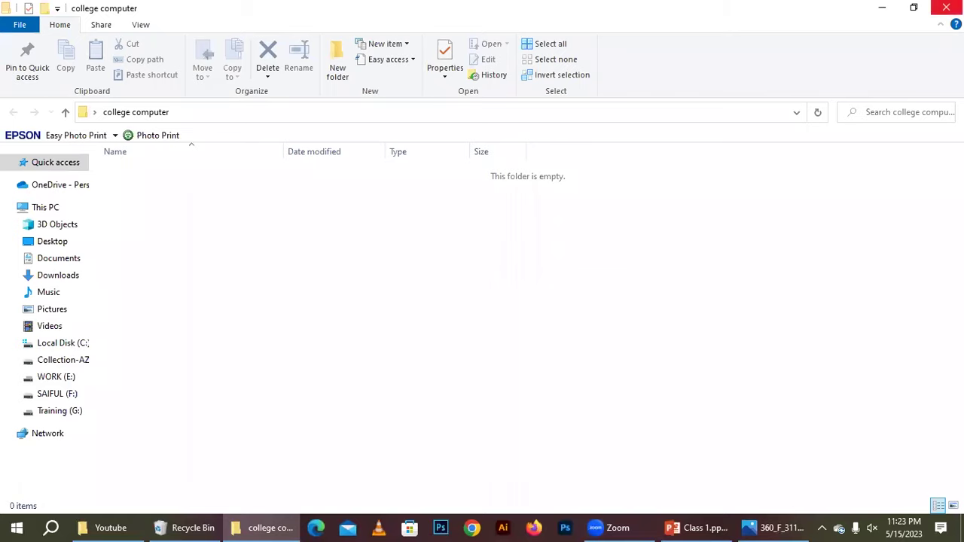
pyautogui.click(947, 8)
# Open the college computer folder and create a subfolder in it named with the person's first name
pyautogui.rightClick(770, 175)
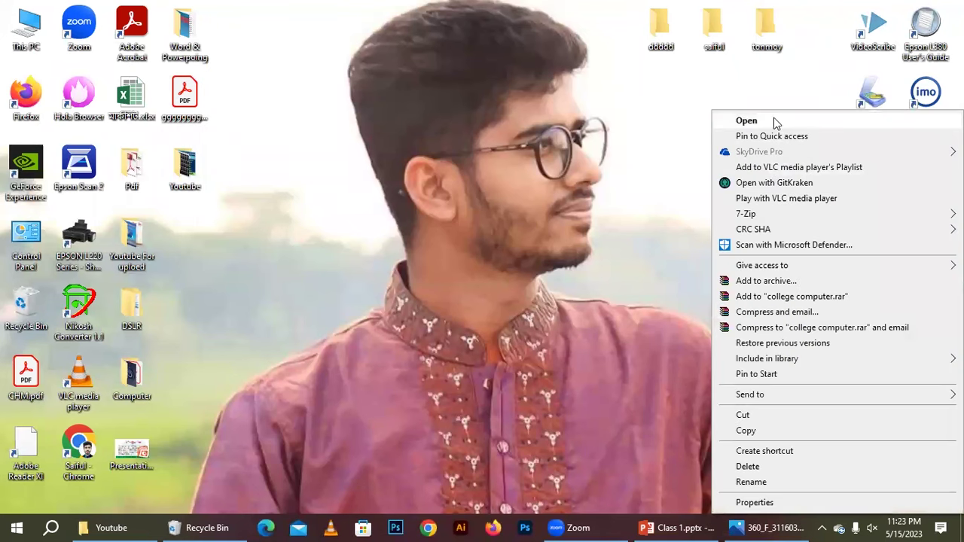
pyautogui.click(760, 121)
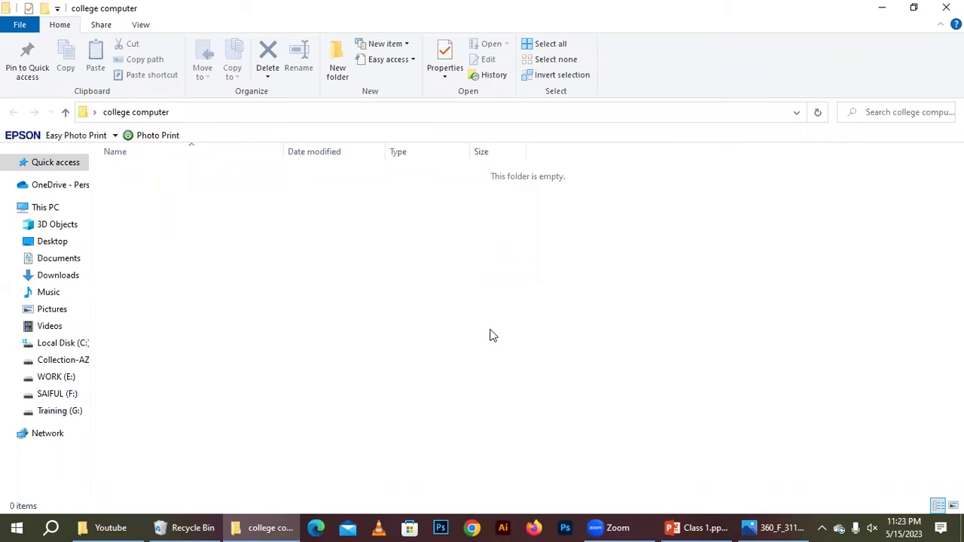
pyautogui.rightClick(263, 210)
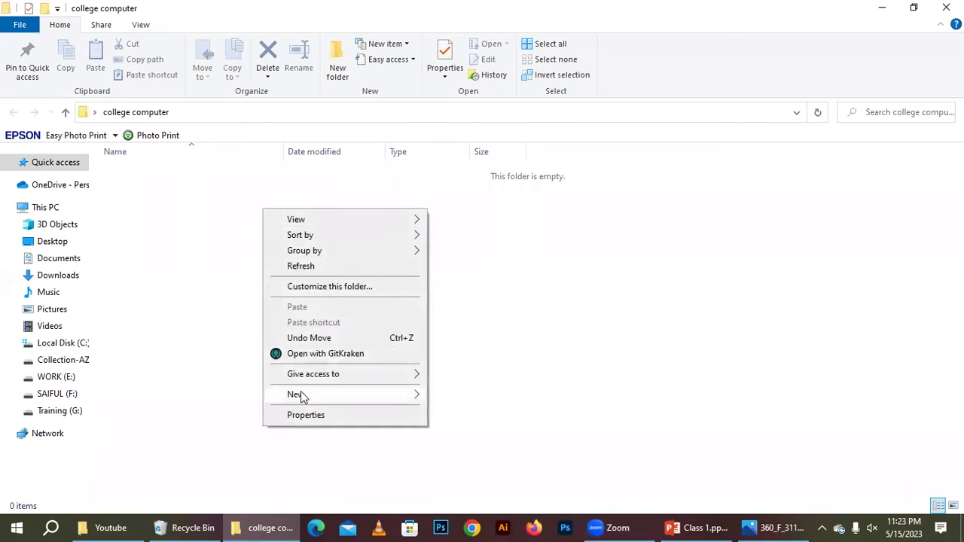
pyautogui.moveTo(300, 397)
pyautogui.click(468, 247)
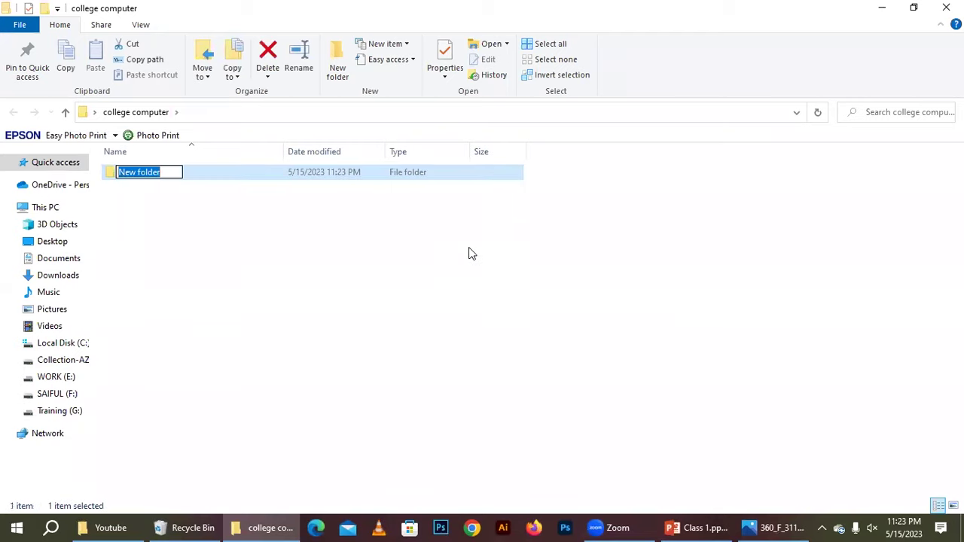
pyautogui.write('saiful')
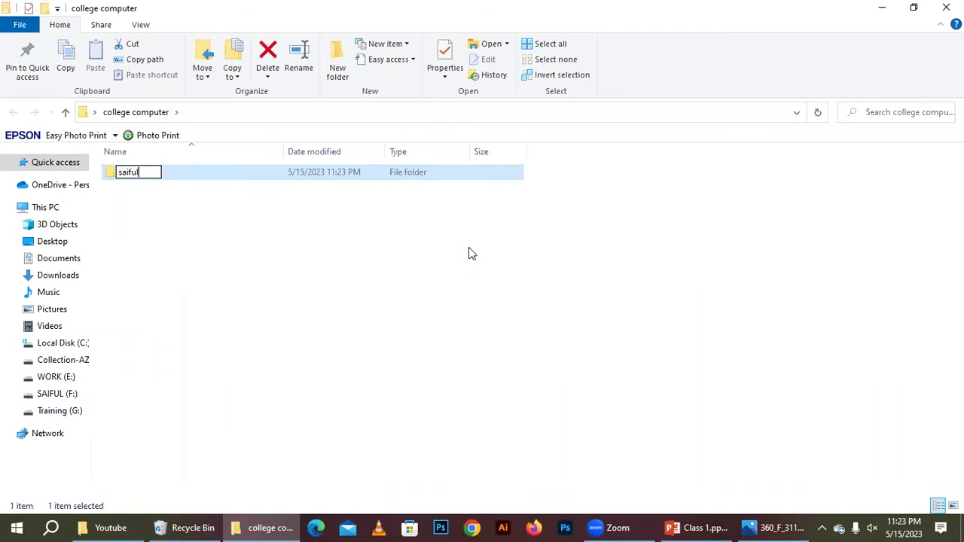
pyautogui.press('Return')
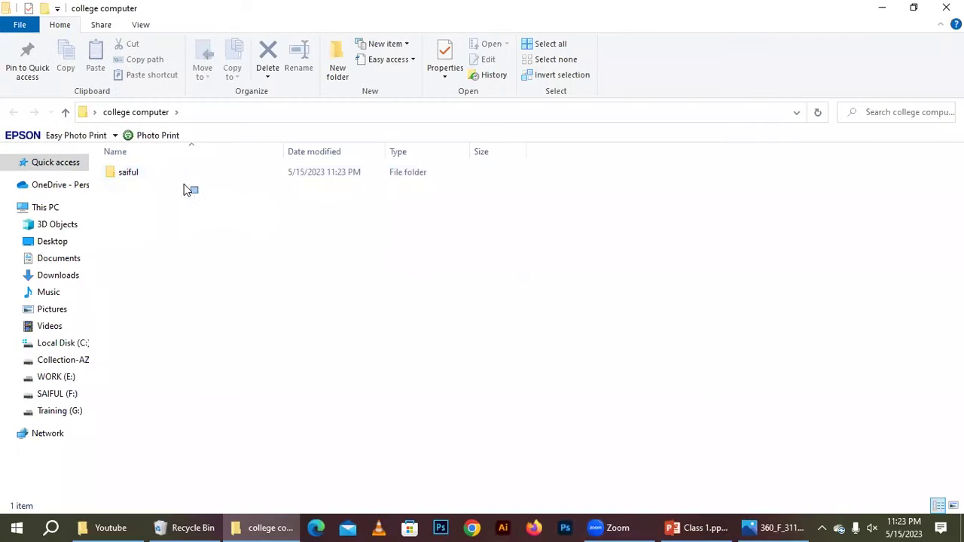
pyautogui.moveTo(199, 192); pyautogui.dragTo(167, 161)
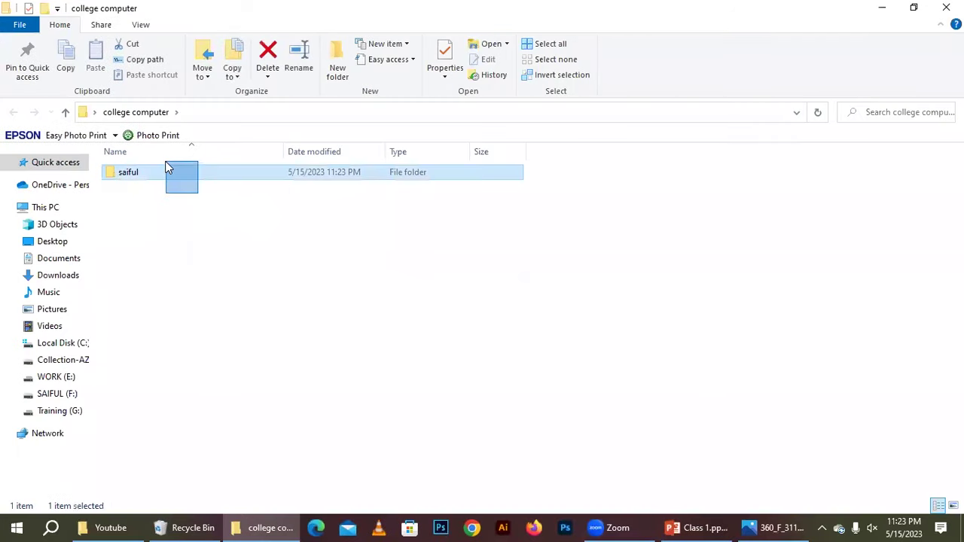
# Create a second subfolder named dddd inside the college computer folder
pyautogui.rightClick(225, 280)
pyautogui.moveTo(306, 467)
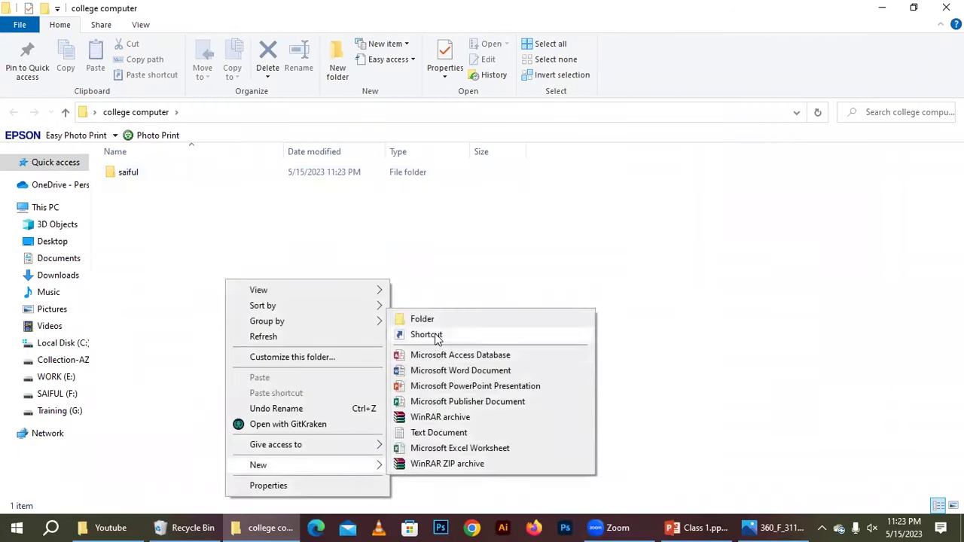
pyautogui.click(437, 322)
pyautogui.write('dddd')
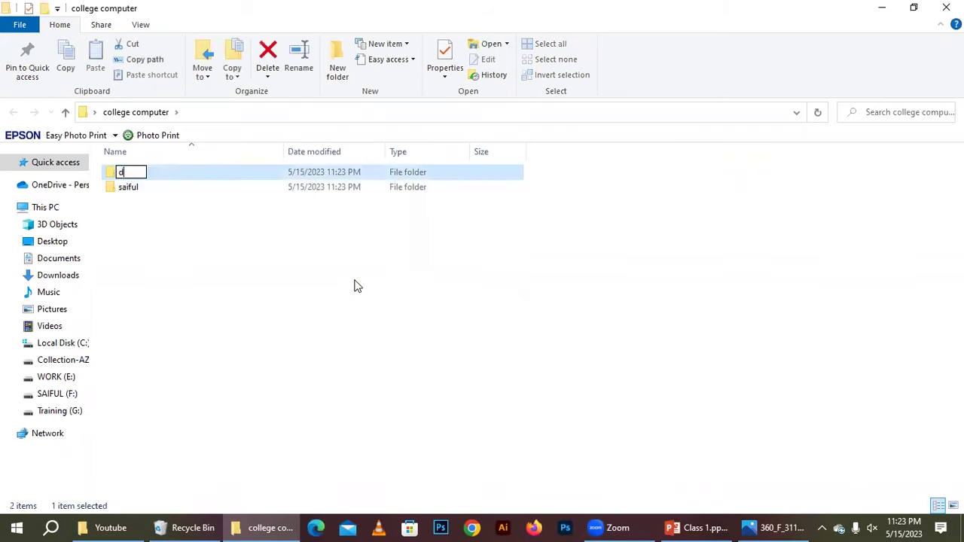
pyautogui.press('Return')
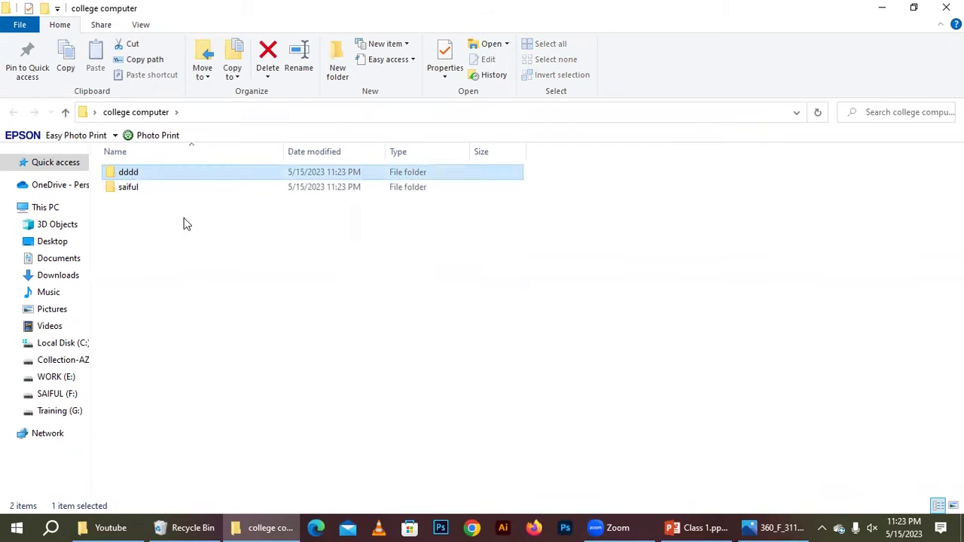
# Go back to the desktop, return to the college computer folder and review its two subfolders
pyautogui.click(189, 221)
pyautogui.press('super+d')
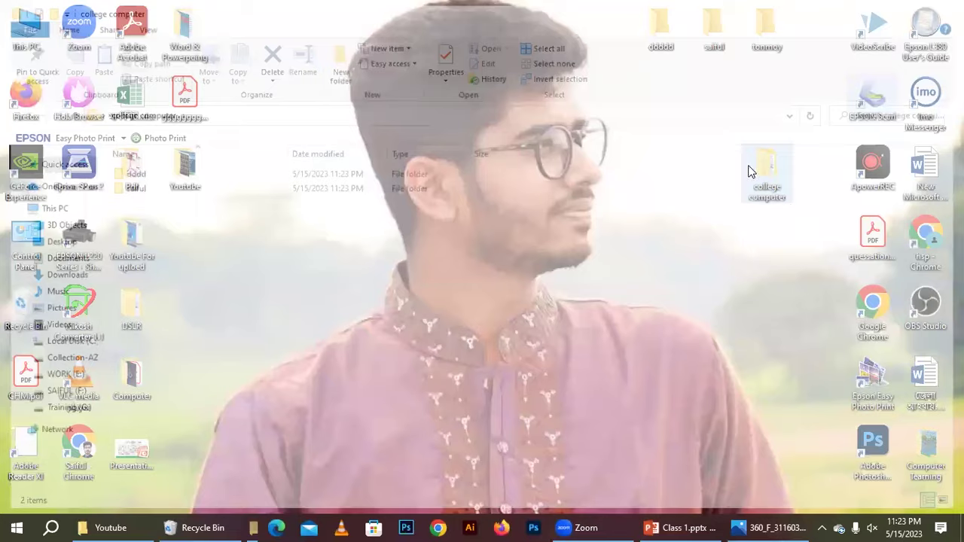
pyautogui.press('super+d')
pyautogui.moveTo(150, 194)
pyautogui.mouseDown()
pyautogui.moveTo(129, 162)
pyautogui.moveTo(135, 189)
pyautogui.mouseUp()
pyautogui.click(142, 209)
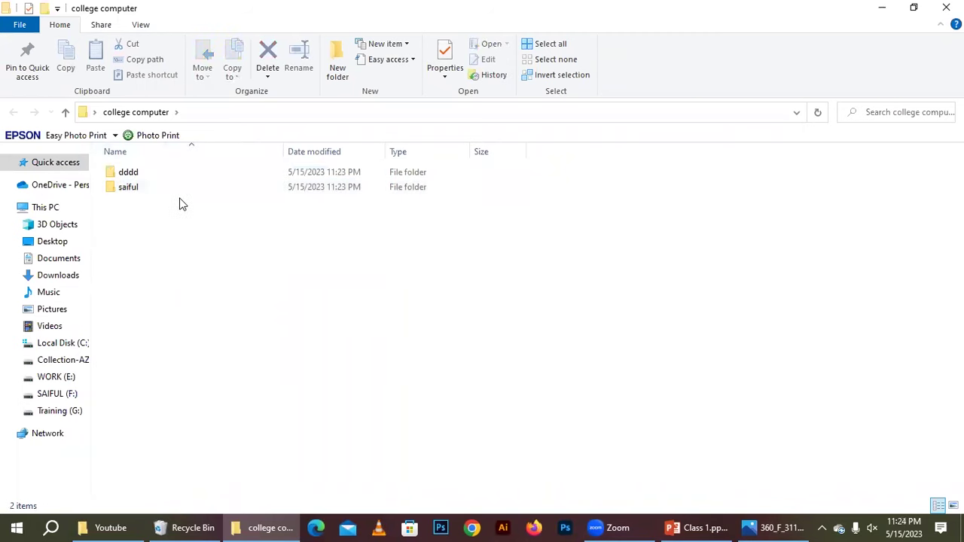
# Open the subfolder below dddd and create a folder named hhh inside it
pyautogui.doubleClick(143, 188)
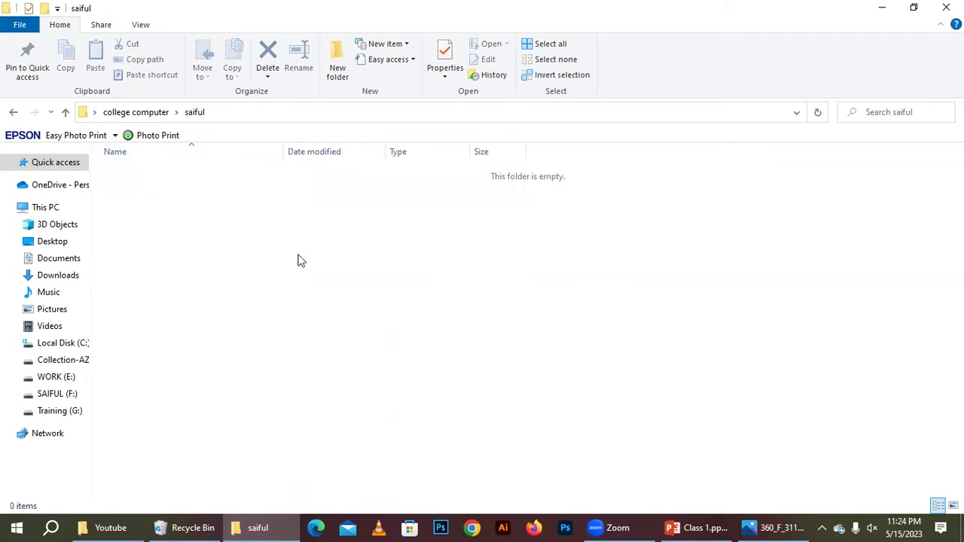
pyautogui.rightClick(295, 231)
pyautogui.moveTo(434, 420)
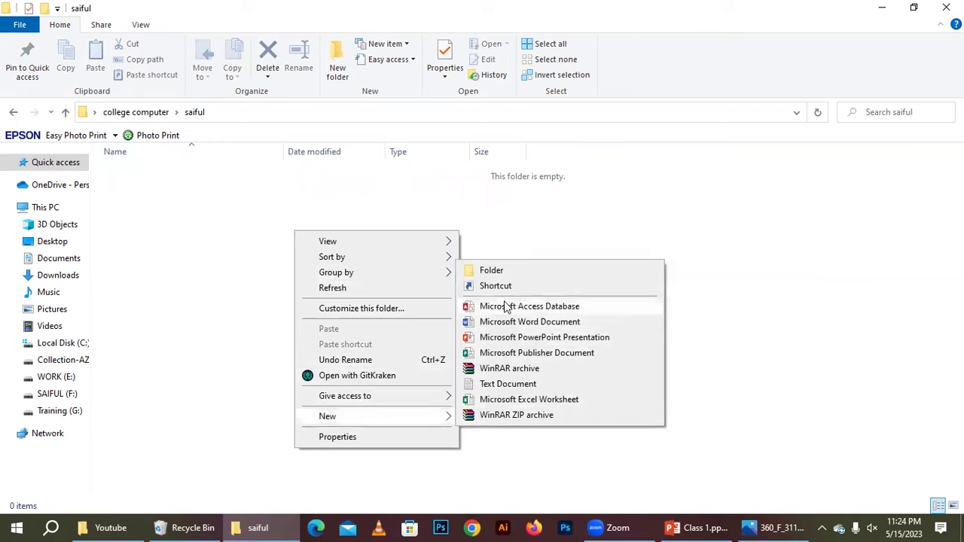
pyautogui.click(489, 270)
pyautogui.write('hhh')
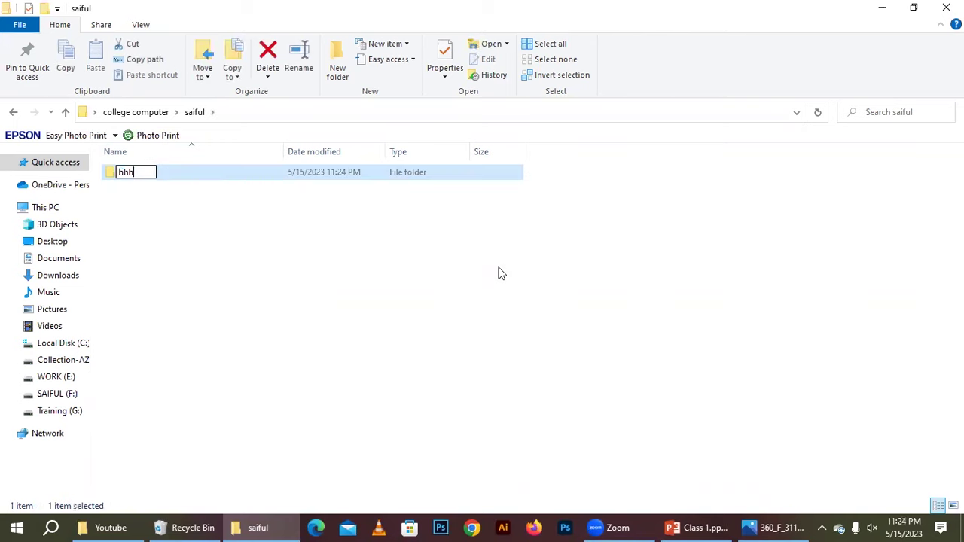
pyautogui.press('Return')
# Create a second folder named kkk beside the hhh folder
pyautogui.rightClick(478, 278)
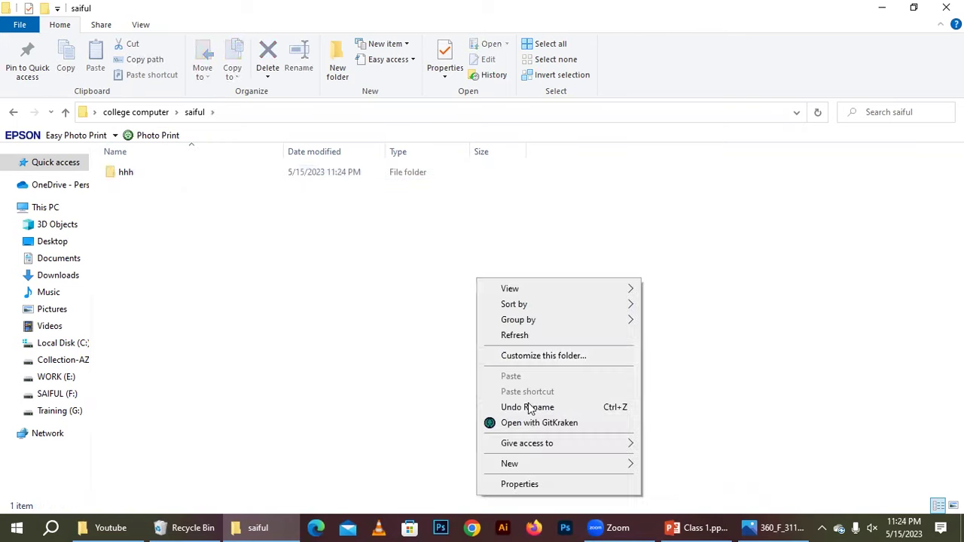
pyautogui.moveTo(533, 467)
pyautogui.click(670, 317)
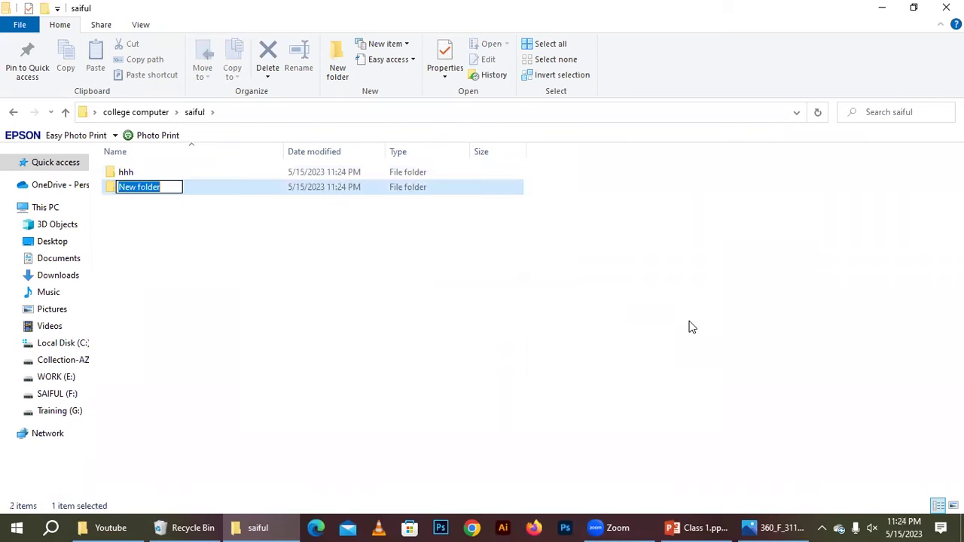
pyautogui.write('kkk')
pyautogui.press('Return')
pyautogui.click(142, 254)
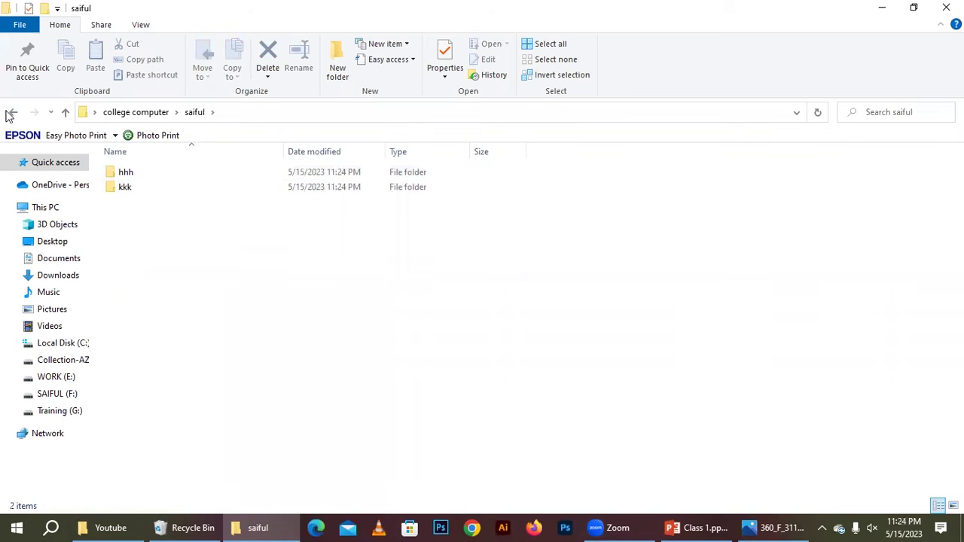
# Return to the desktop and reopen the college computer folder to review its subfolders, closing the window when done
pyautogui.click(12, 112)
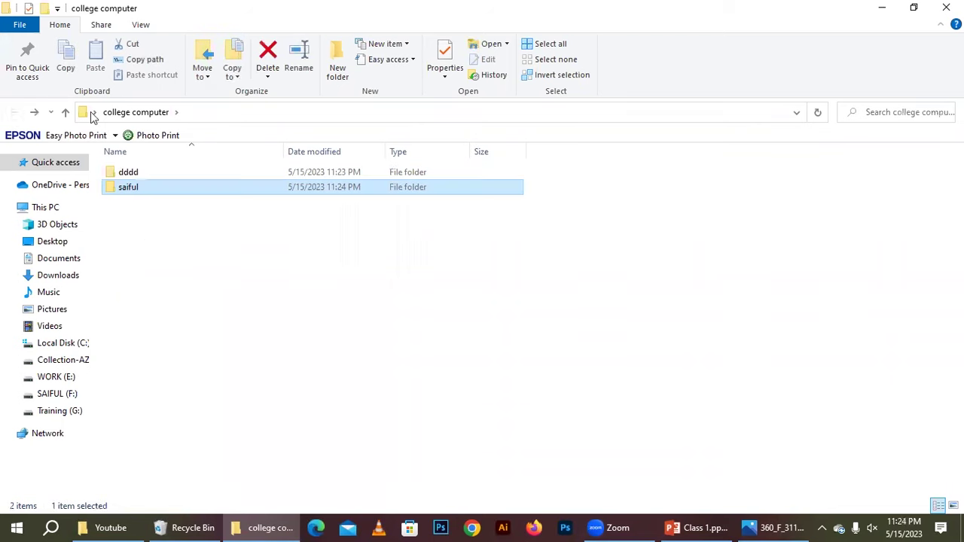
pyautogui.click(946, 7)
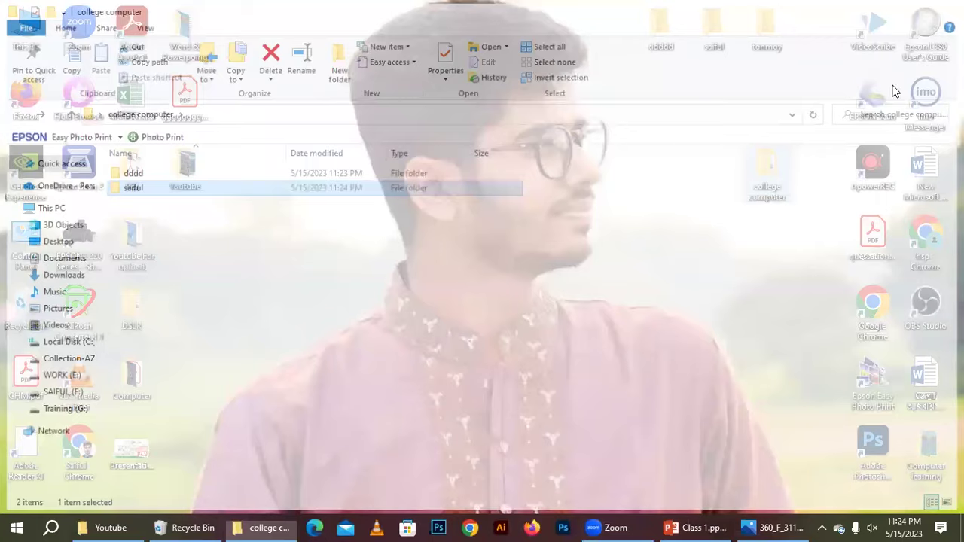
pyautogui.doubleClick(783, 187)
pyautogui.moveTo(149, 217); pyautogui.dragTo(136, 175)
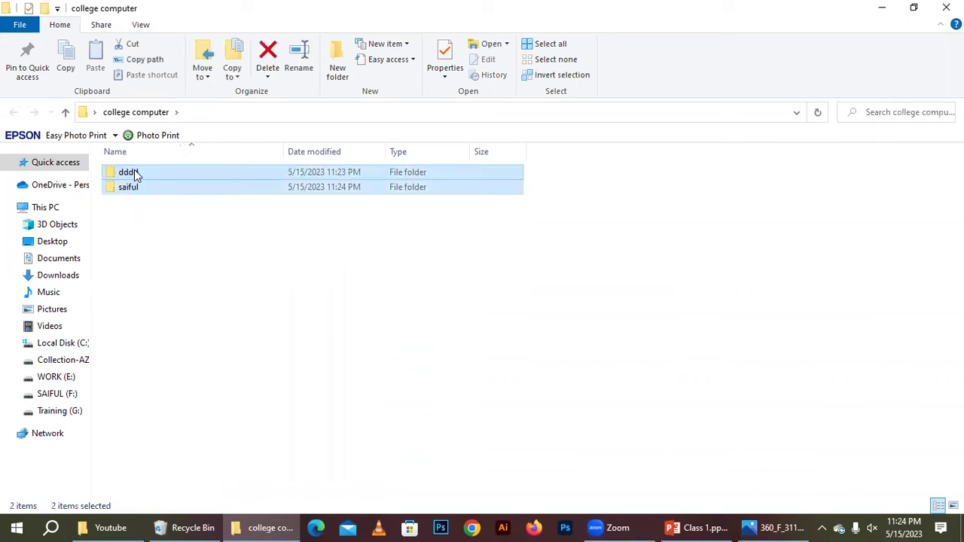
pyautogui.doubleClick(143, 183)
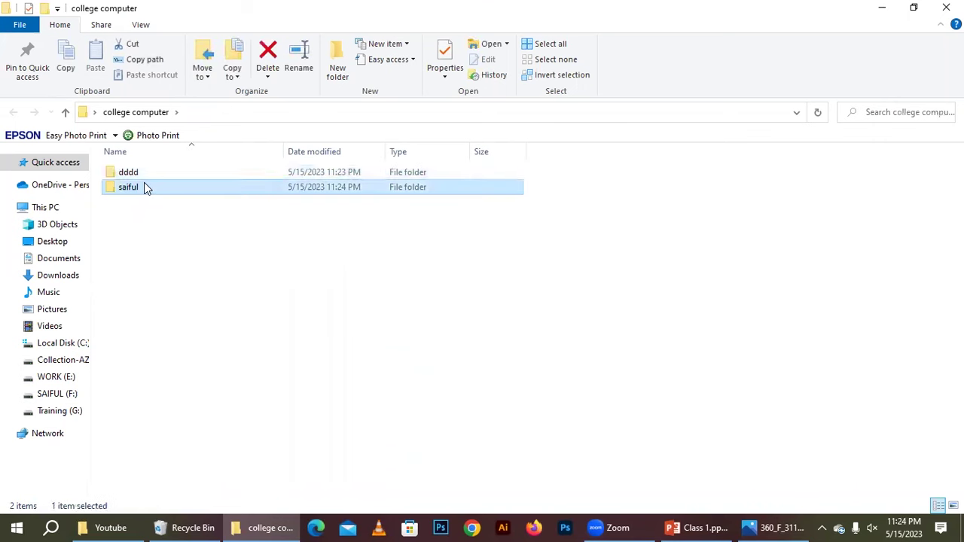
pyautogui.click(12, 113)
pyautogui.click(946, 7)
# Select the created folders on the desktop, clear the selection and refresh the desktop twice
pyautogui.moveTo(764, 257); pyautogui.dragTo(655, 19)
pyautogui.click(718, 138)
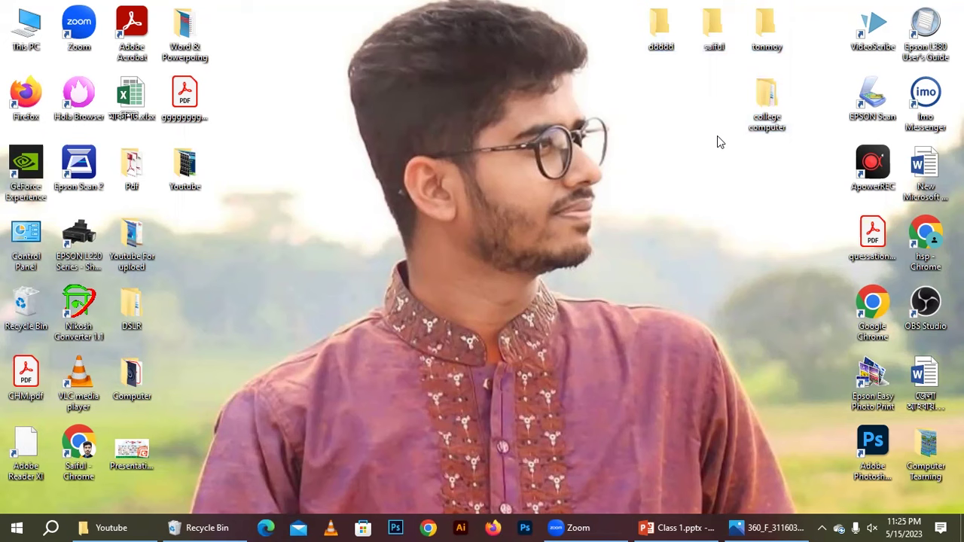
pyautogui.rightClick(704, 128)
pyautogui.click(734, 174)
pyautogui.rightClick(672, 122)
pyautogui.click(724, 166)
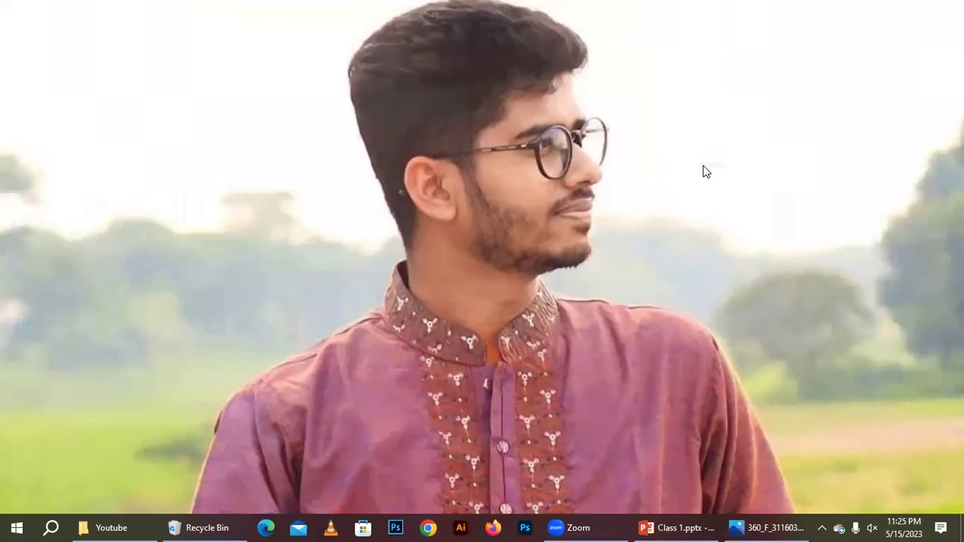
# Open CPU.jpg from the Youtube folder to examine the power and restart switches, and close both windows
pyautogui.doubleClick(188, 174)
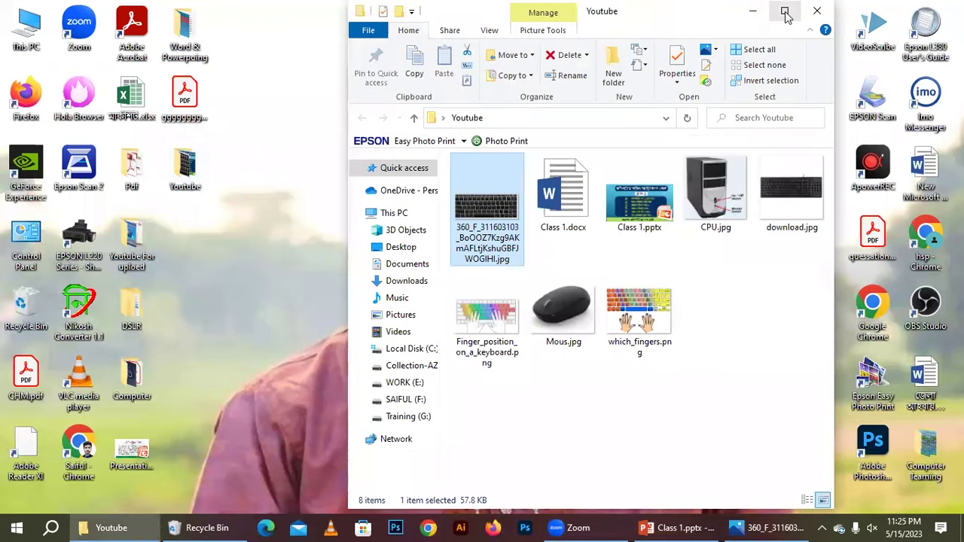
pyautogui.click(784, 11)
pyautogui.doubleClick(376, 189)
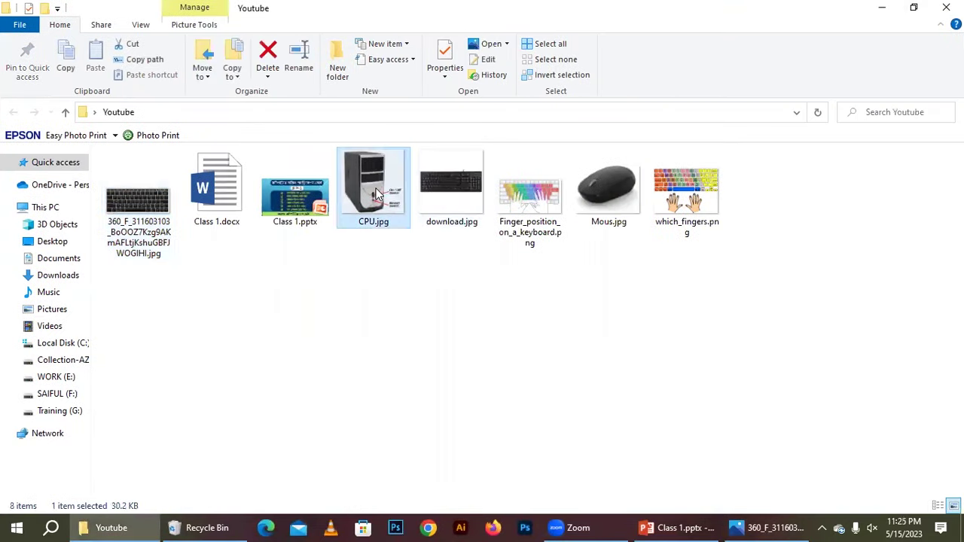
pyautogui.scroll(3, 476, 272)
pyautogui.scroll(-2, 476, 272)
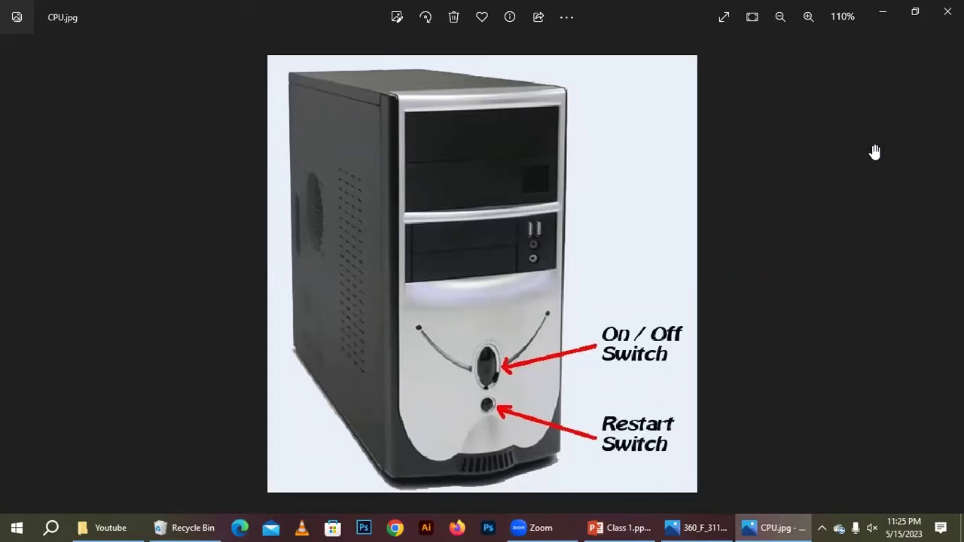
pyautogui.click(948, 11)
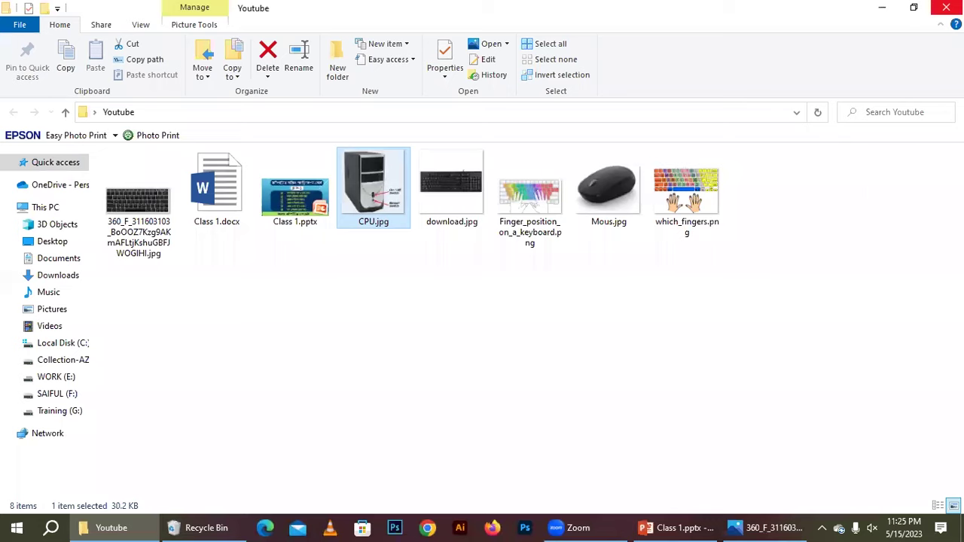
pyautogui.click(946, 7)
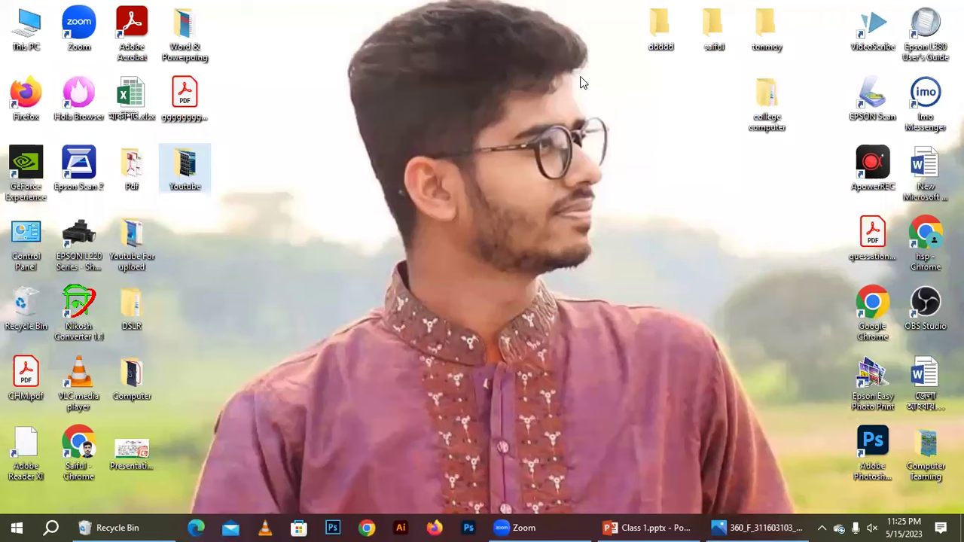
# Show the Shut down option among the computer's power choices, dismiss it without choosing, and refresh the desktop
pyautogui.click(608, 103)
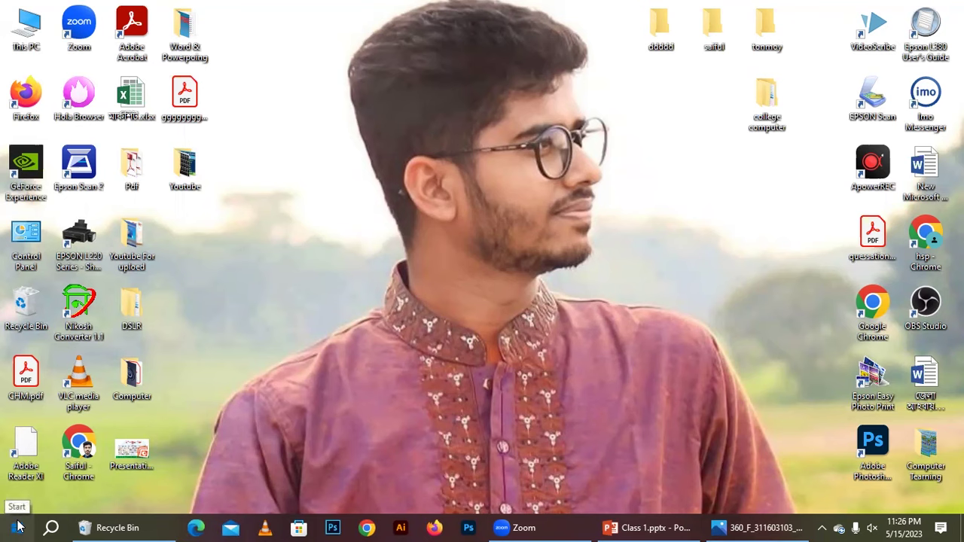
pyautogui.click(18, 527)
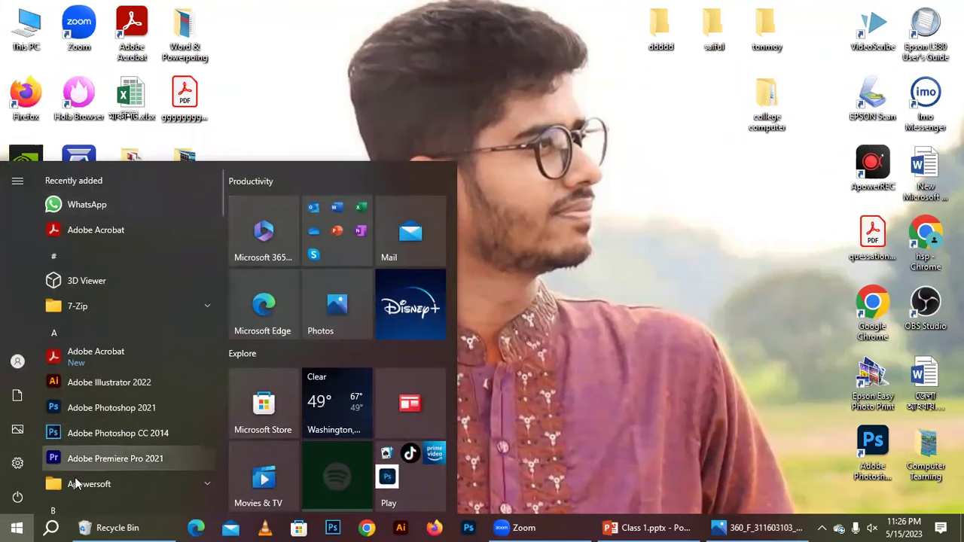
pyautogui.moveTo(20, 500)
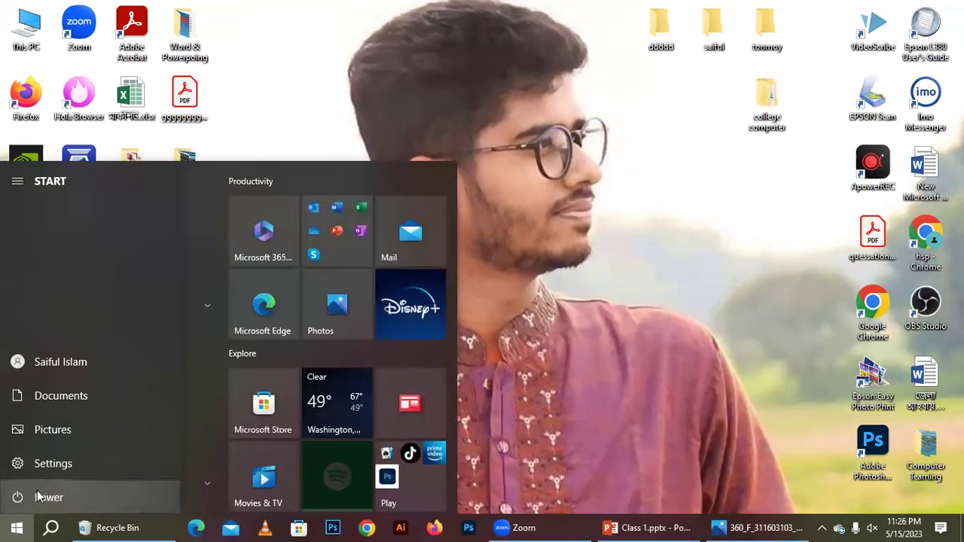
pyautogui.click(43, 497)
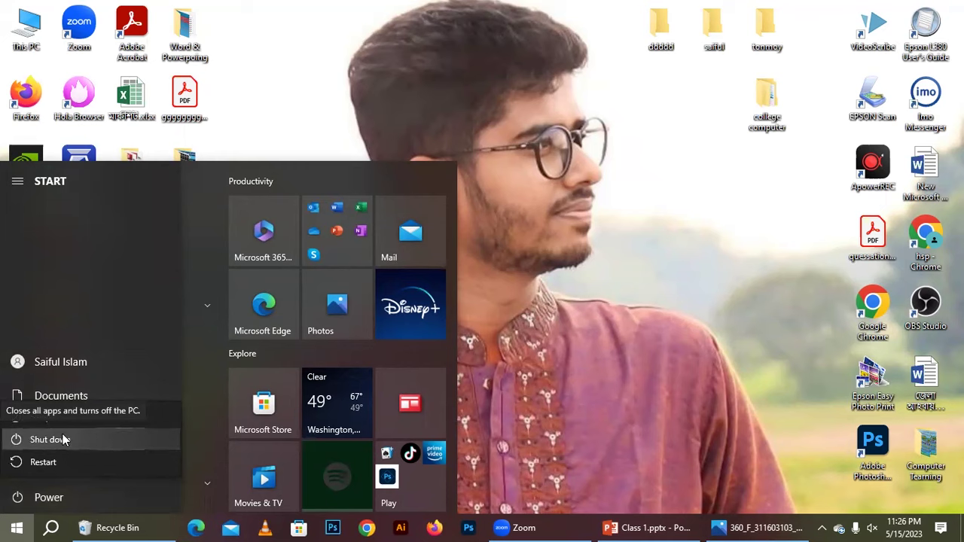
pyautogui.click(584, 327)
pyautogui.click(564, 270)
pyautogui.rightClick(594, 207)
pyautogui.click(635, 249)
# Show the Restart option among the power choices, leave it without restarting, and refresh the desktop again
pyautogui.click(17, 528)
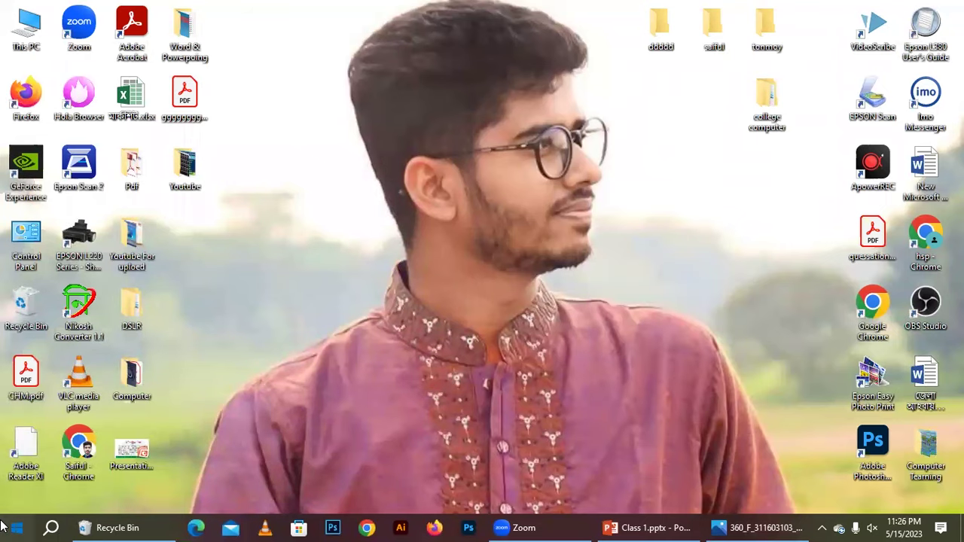
pyautogui.click(30, 494)
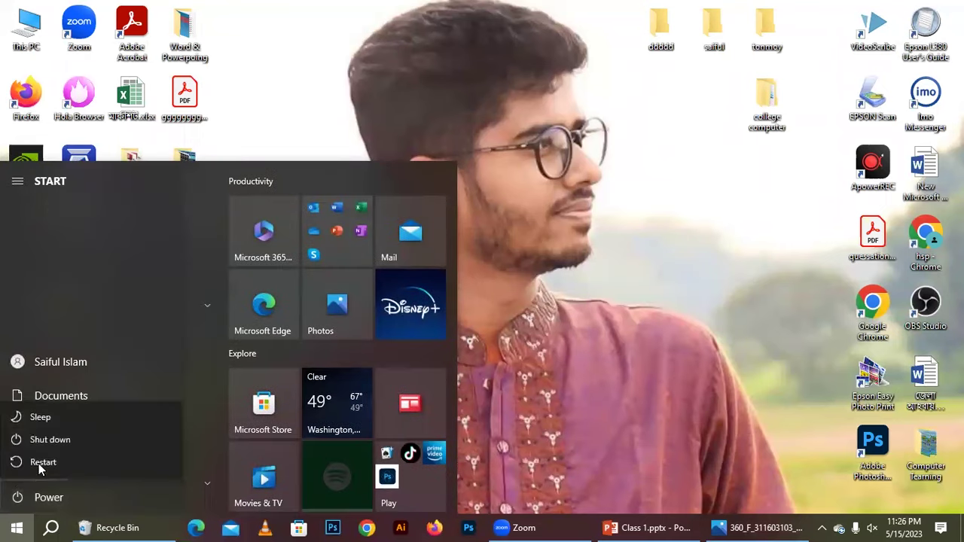
pyautogui.click(456, 317)
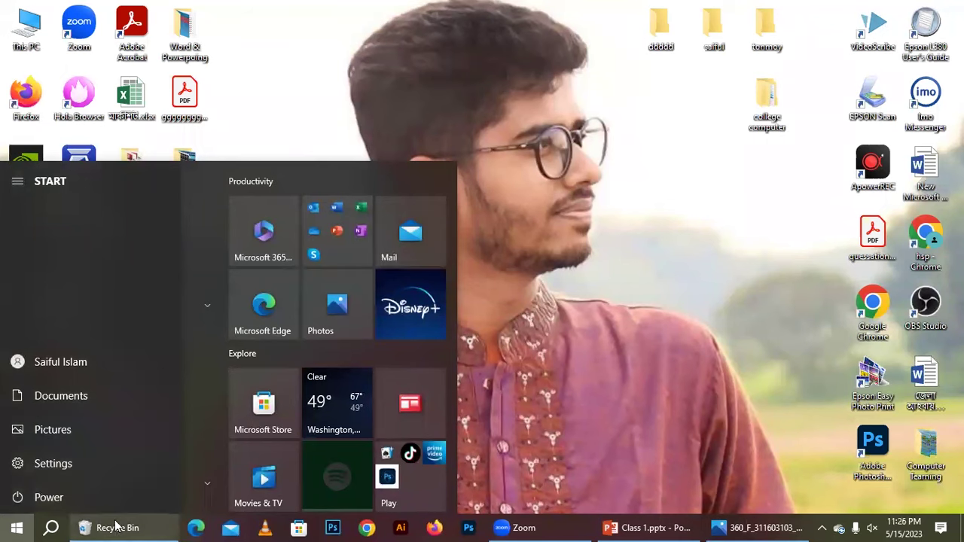
pyautogui.click(14, 527)
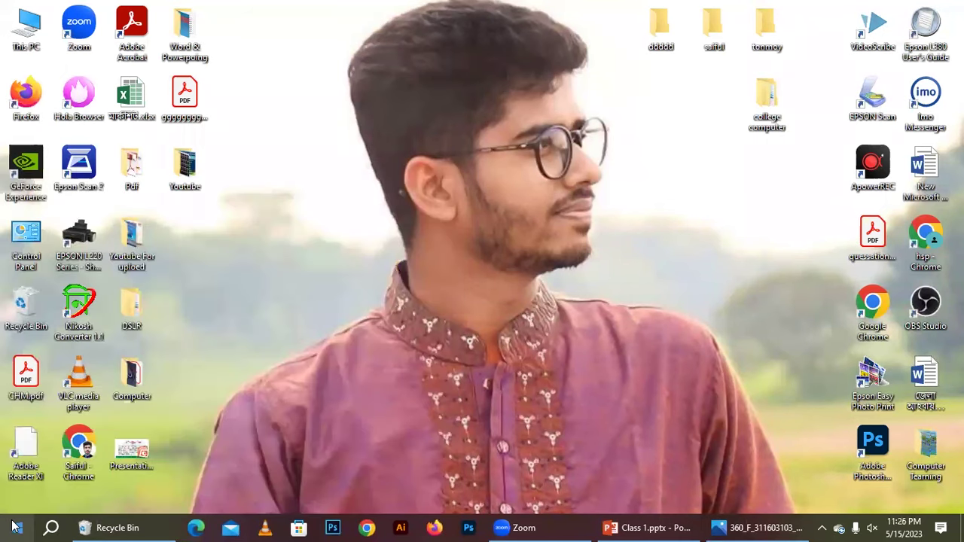
pyautogui.click(14, 527)
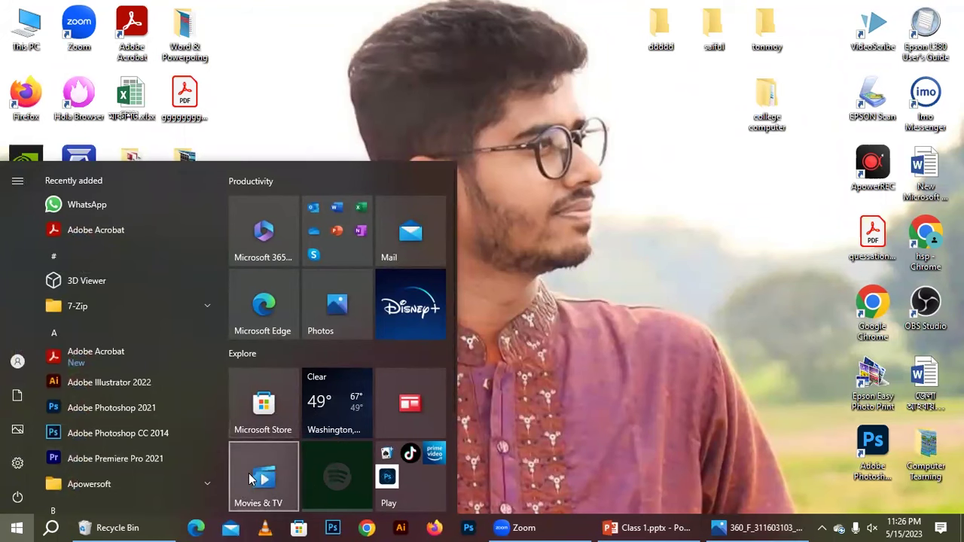
pyautogui.click(603, 269)
pyautogui.rightClick(603, 266)
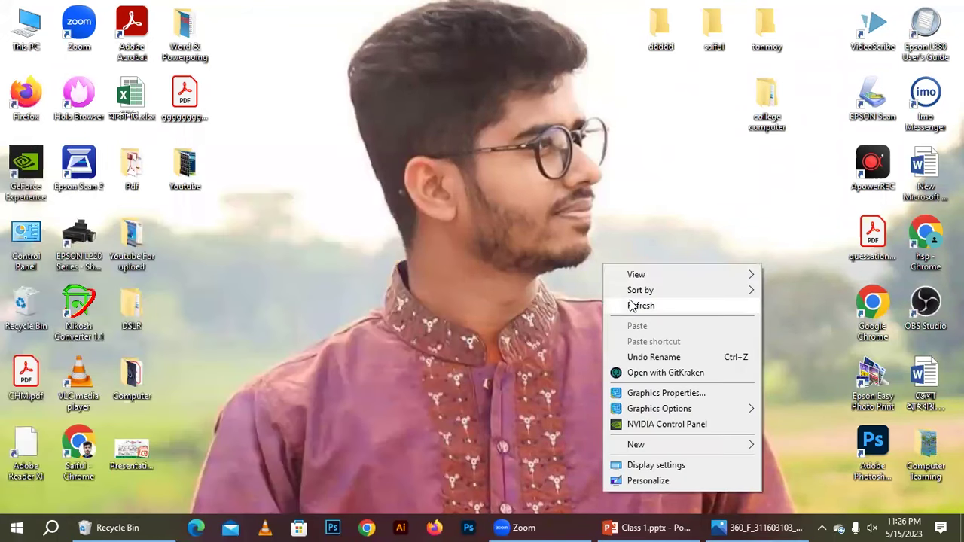
pyautogui.click(639, 305)
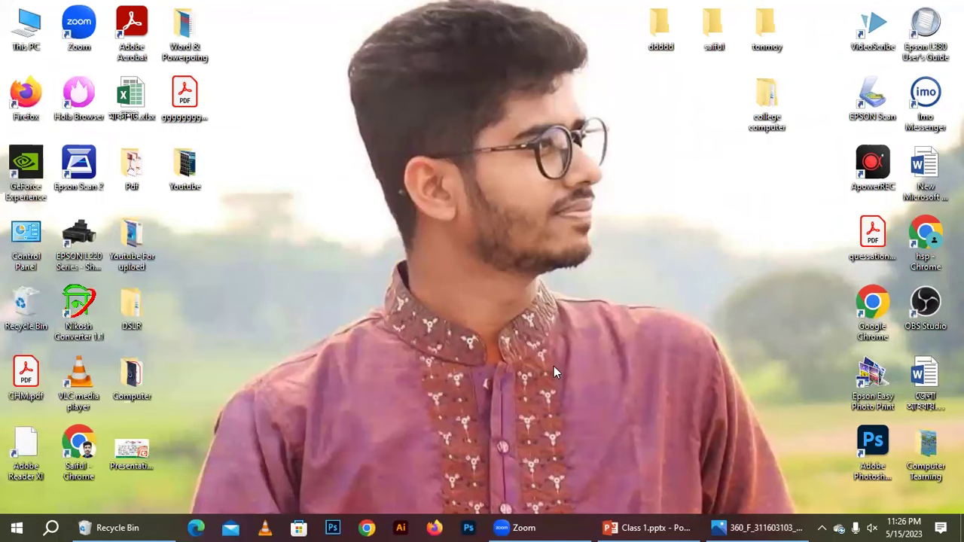
# Switch to the Class 1.pptx presentation in PowerPoint and start its slide show from the first slide
pyautogui.click(608, 526)
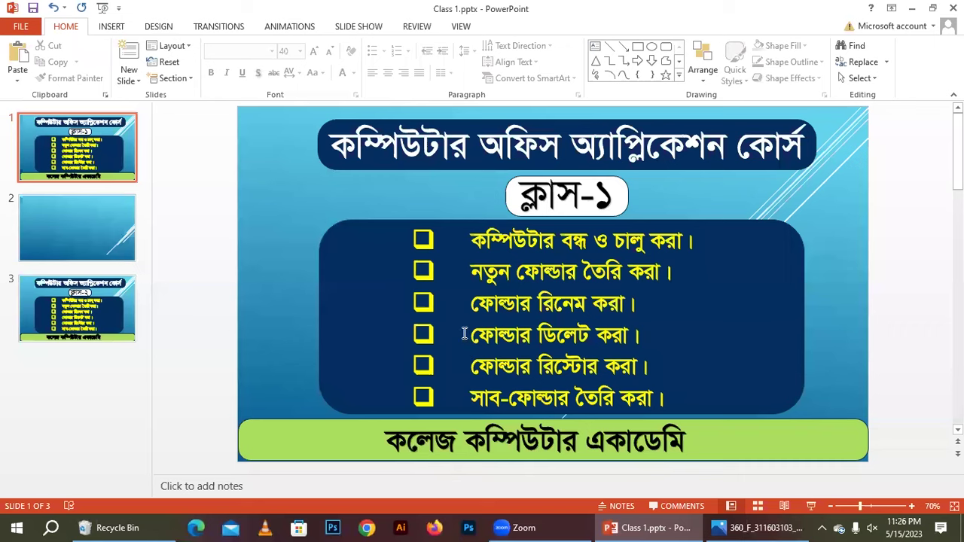
pyautogui.click(465, 334)
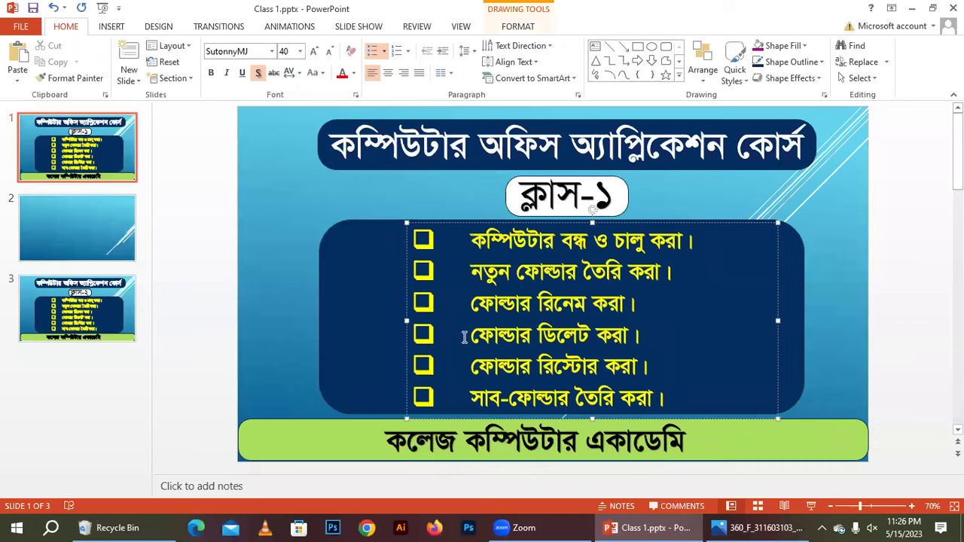
pyautogui.press('F5')
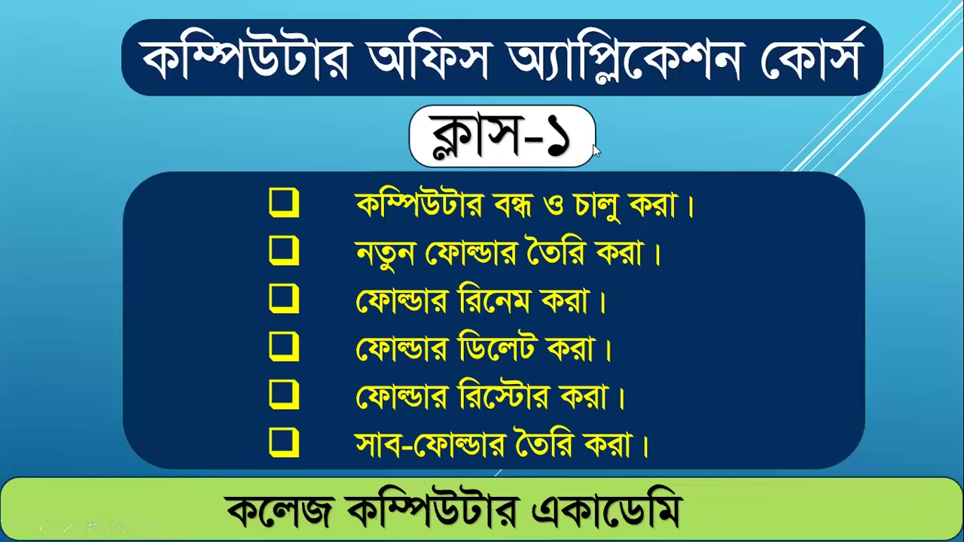